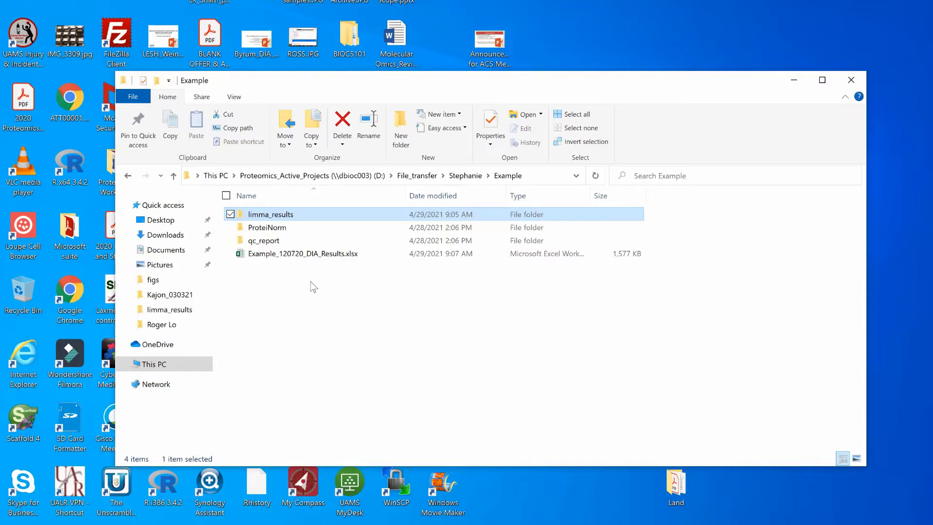
left_click(288, 231)
double_click(288, 231)
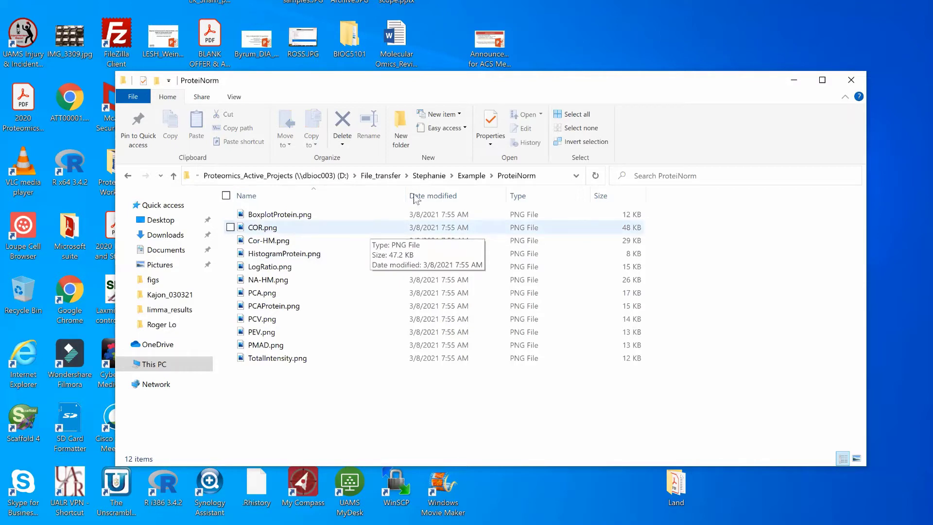
left_click(467, 180)
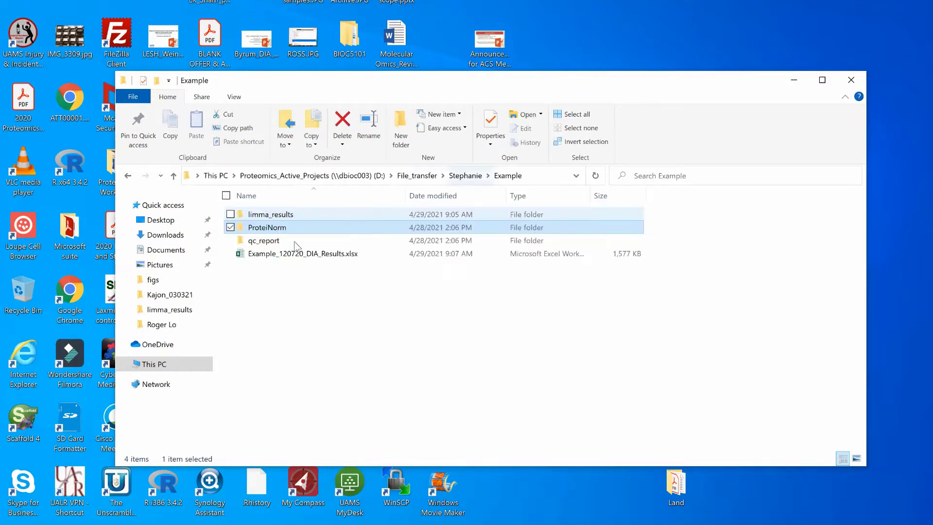
double_click(289, 241)
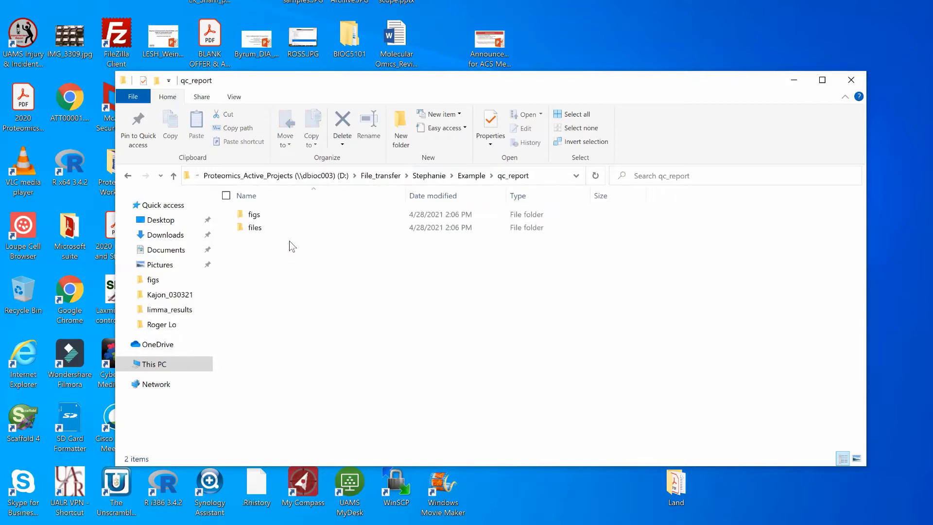
double_click(267, 218)
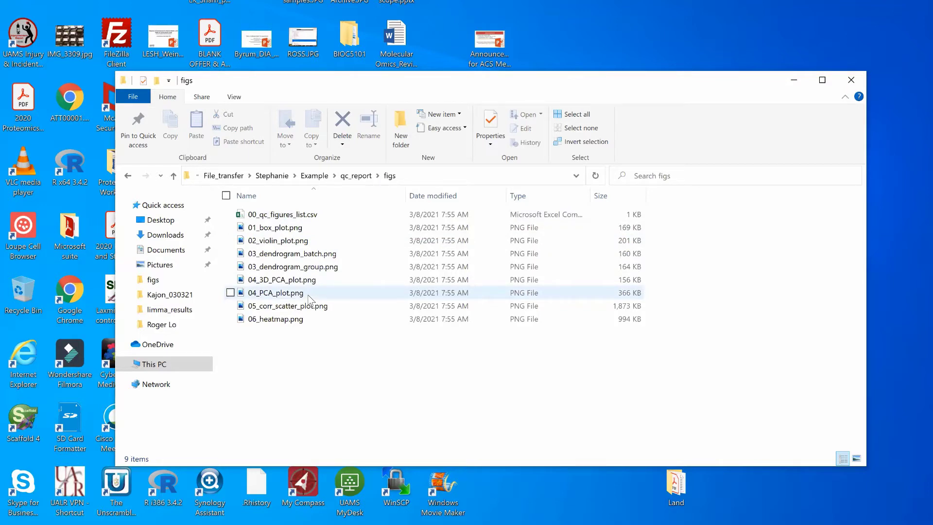
left_click(313, 176)
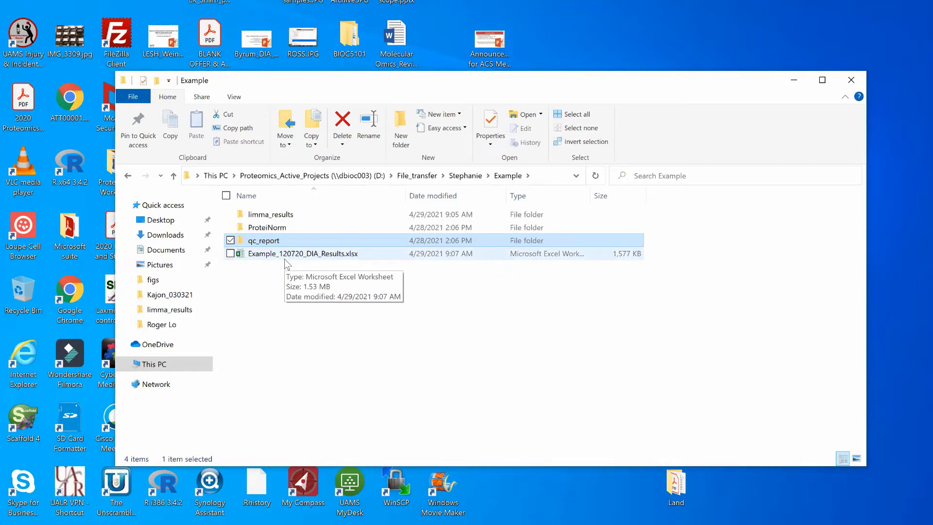
Open Example_120720_DIA_Results.xlsx and review the logFC column's number filter options
double_click(286, 259)
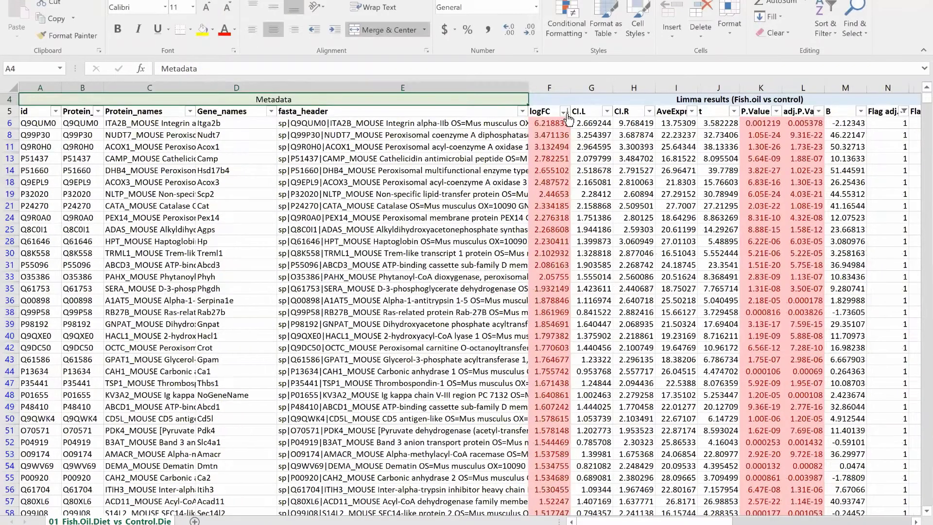
left_click(564, 111)
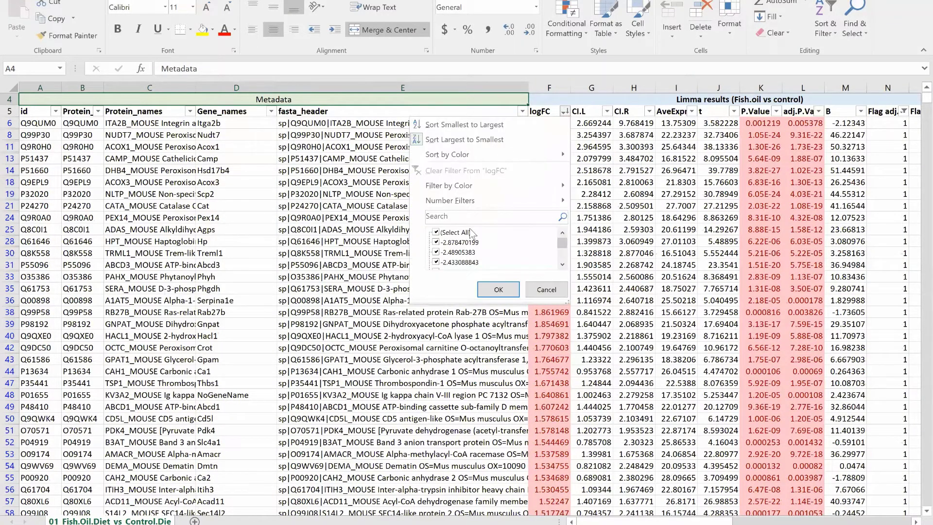
left_click(466, 204)
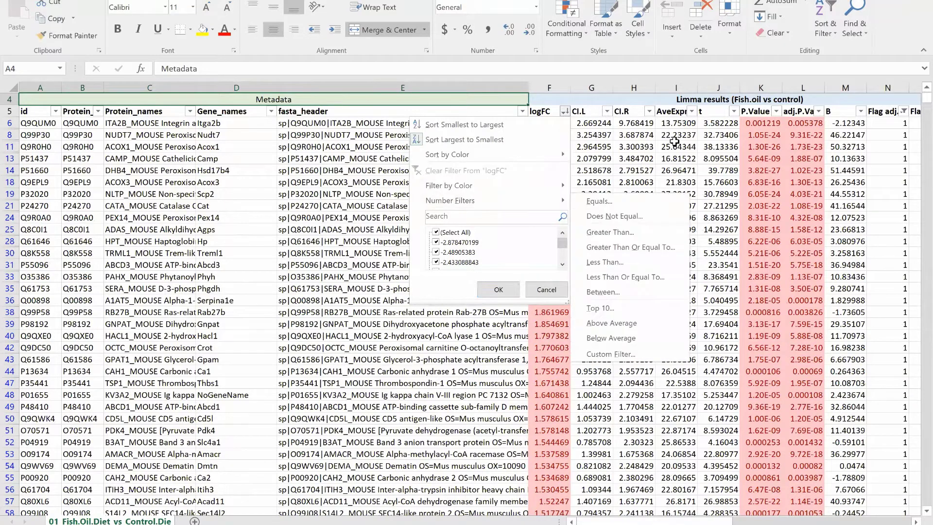
left_click(706, 129)
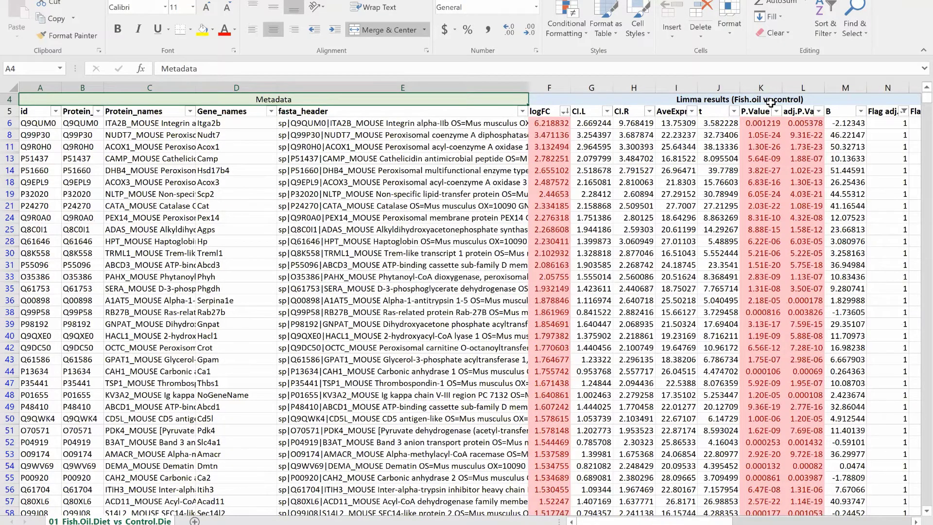
Clear the Flag adj.pval & FC2 filter so all proteins are listed again
left_click(903, 112)
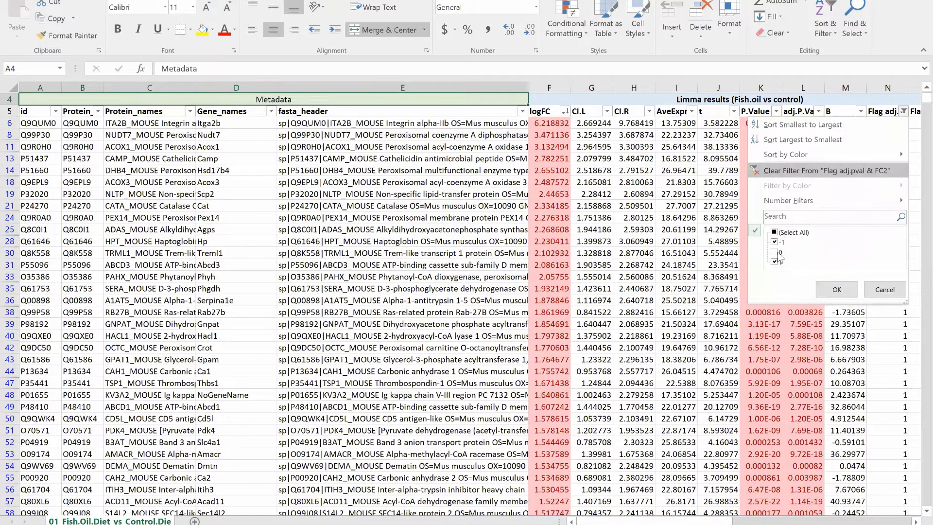
left_click(836, 289)
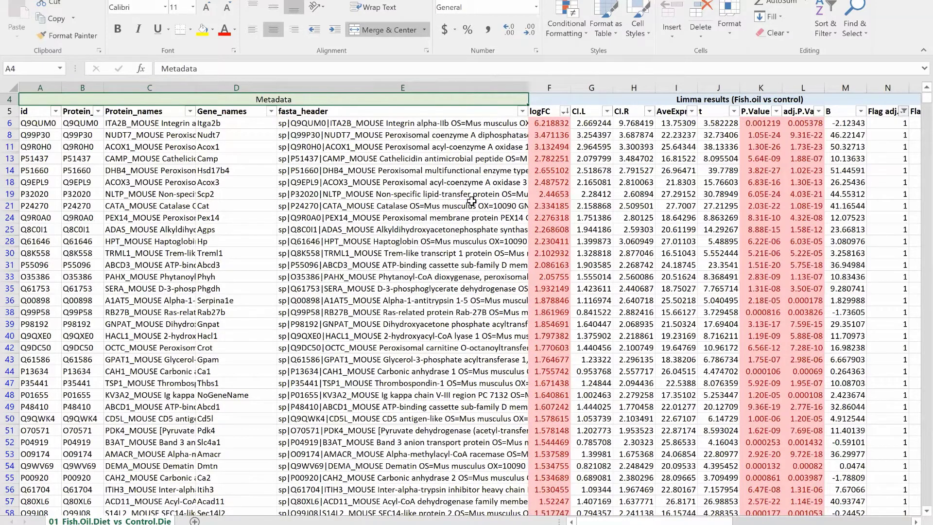
key("ctrl+z")
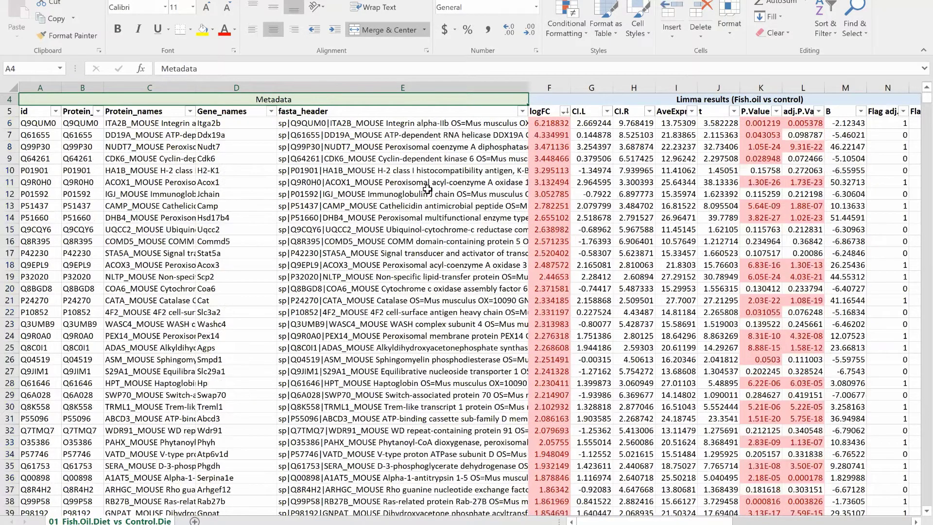
key("Down")
key("Down")
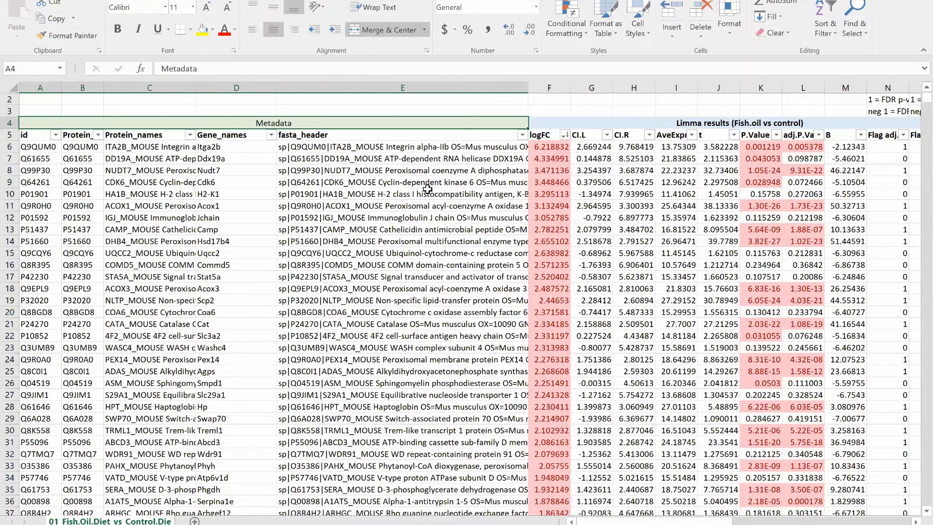
left_click(36, 146)
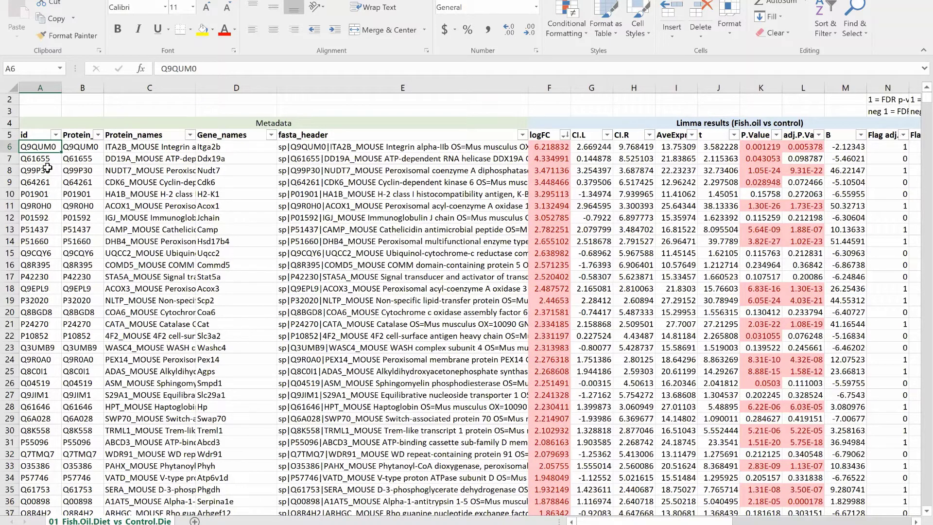
key("Right")
key("Right")
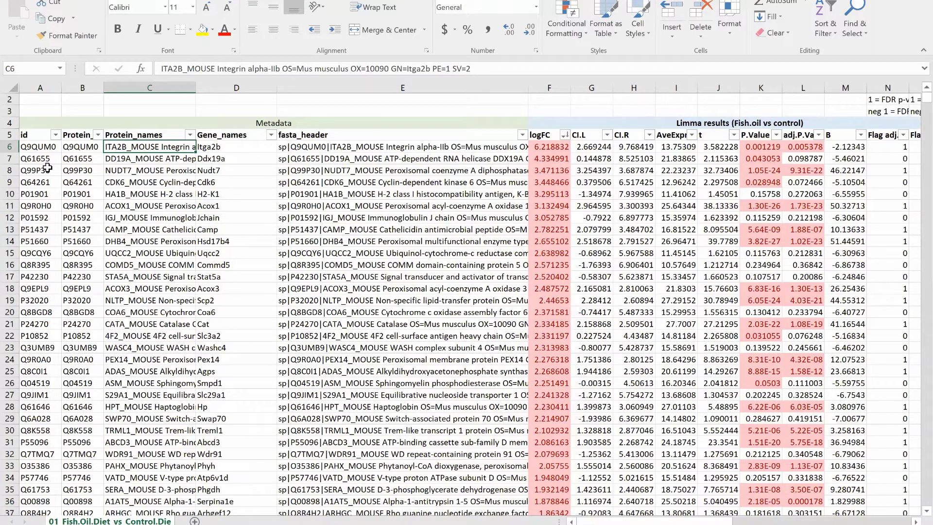
key("Right")
key("Right")
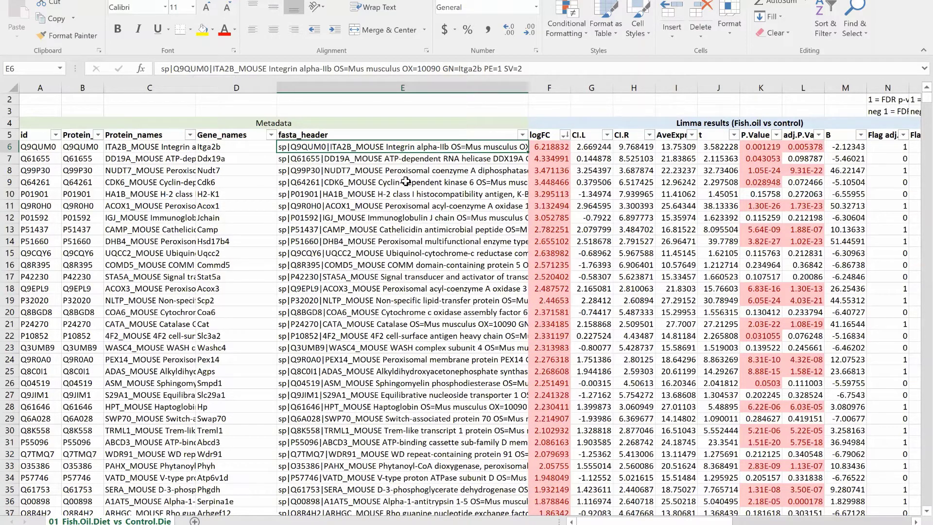
key("Left")
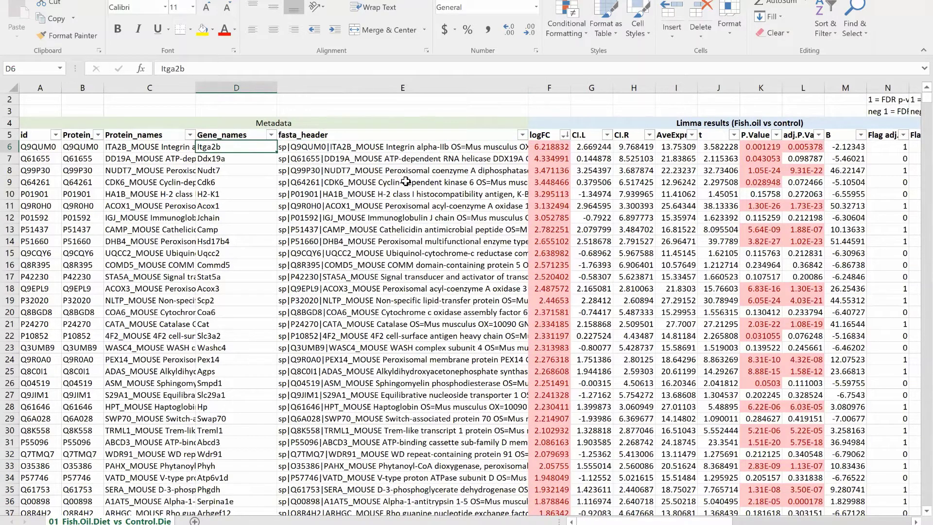
key("Right")
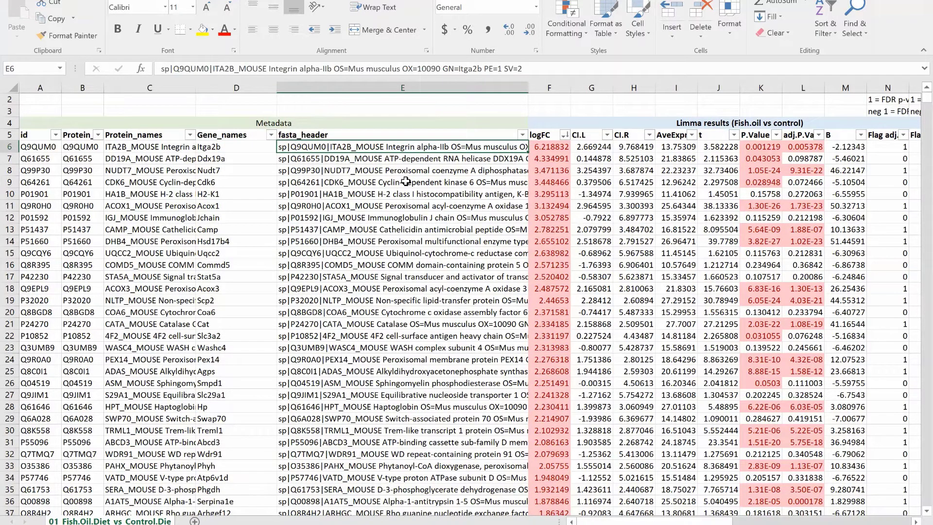
key("Down")
key("Up")
key("Up")
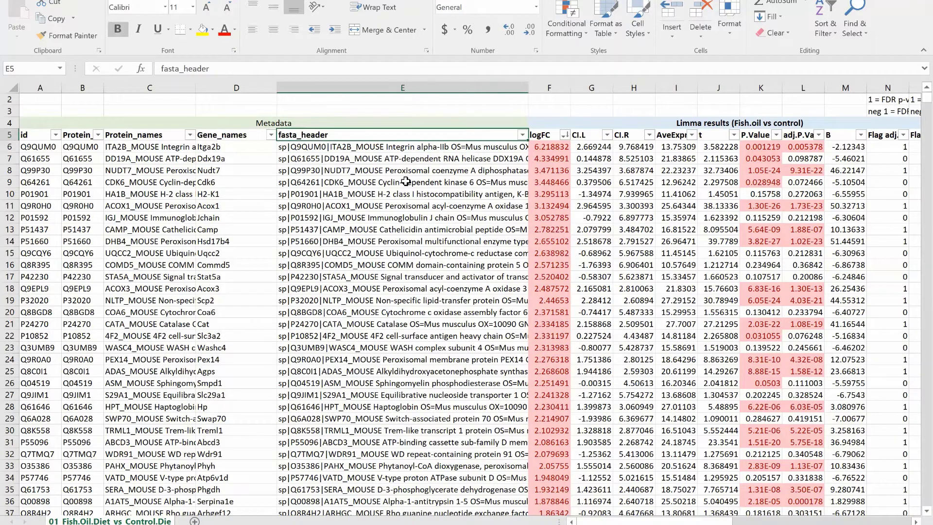
key("Up")
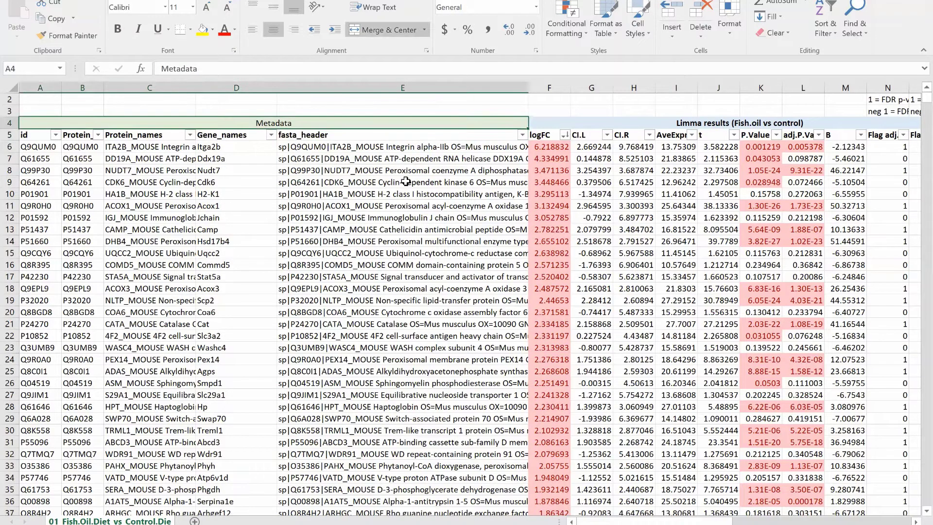
key("Right")
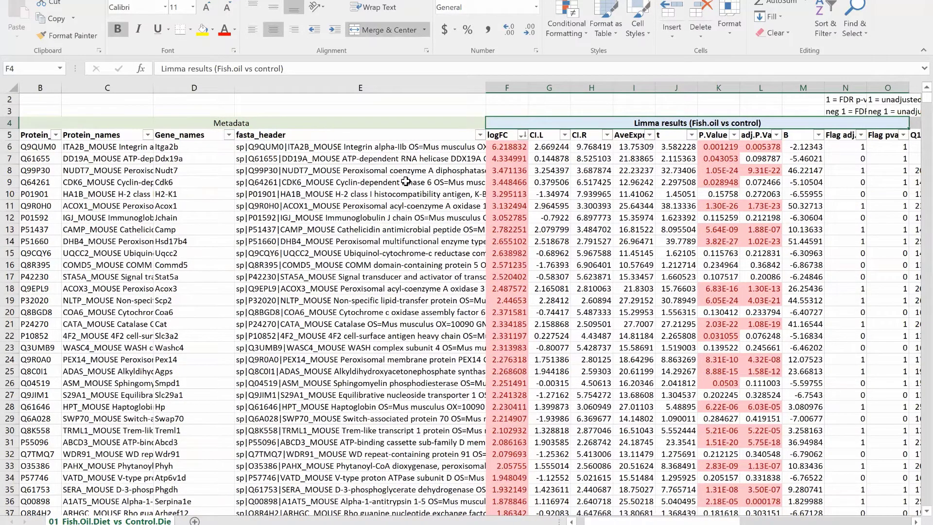
key("Right")
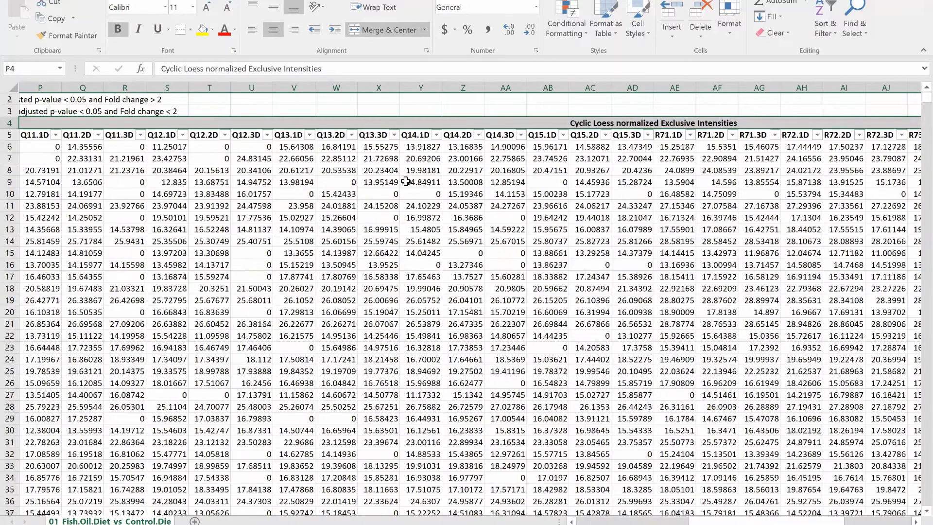
key("Left")
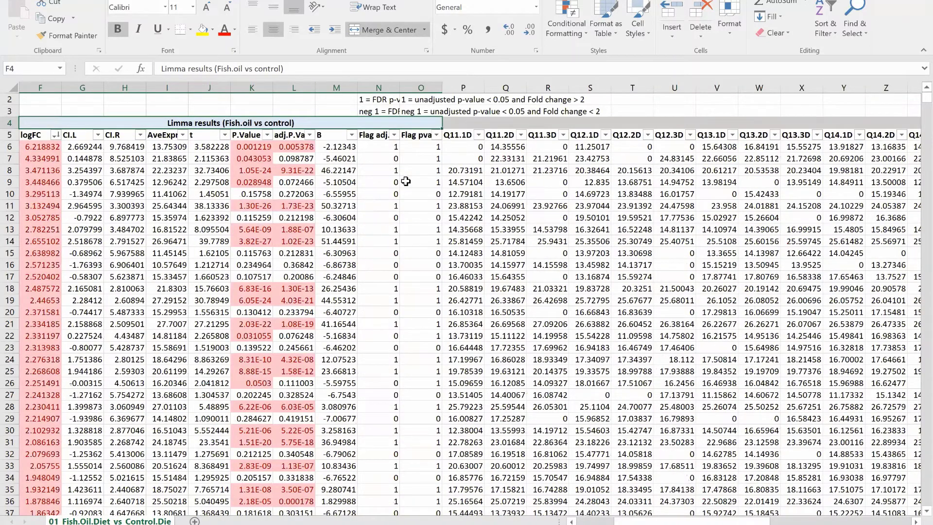
key("Down")
key("Left")
key("Left")
key("Left")
key("Left")
key("Up")
key("Right")
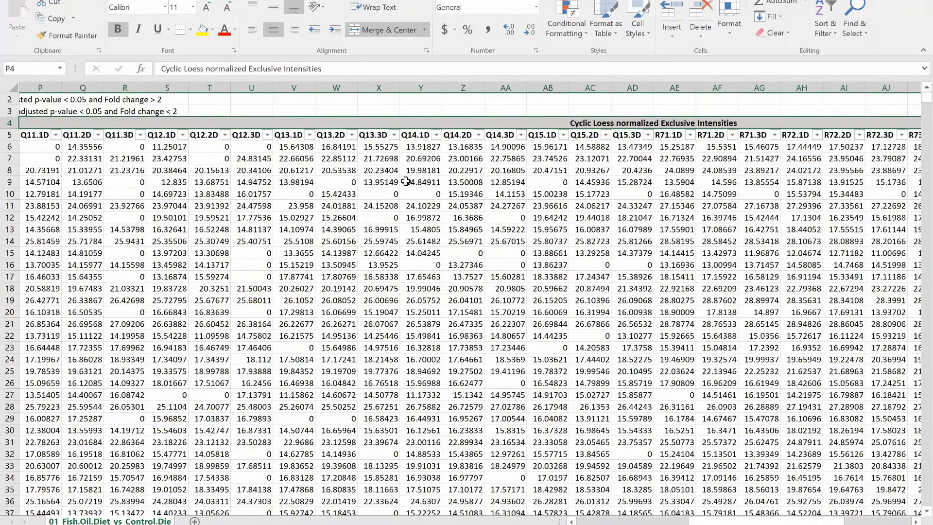
key("Down")
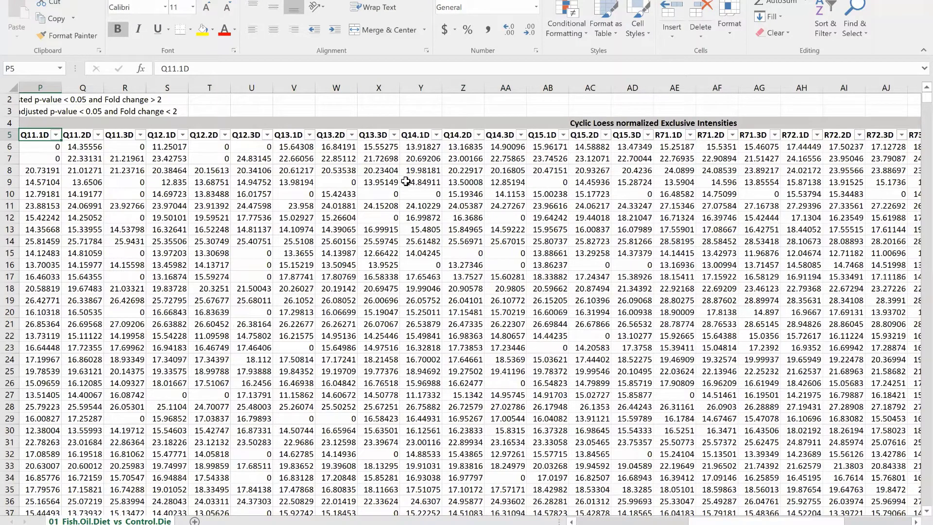
key("Down")
key("Down")
key("Down")
key("Down")
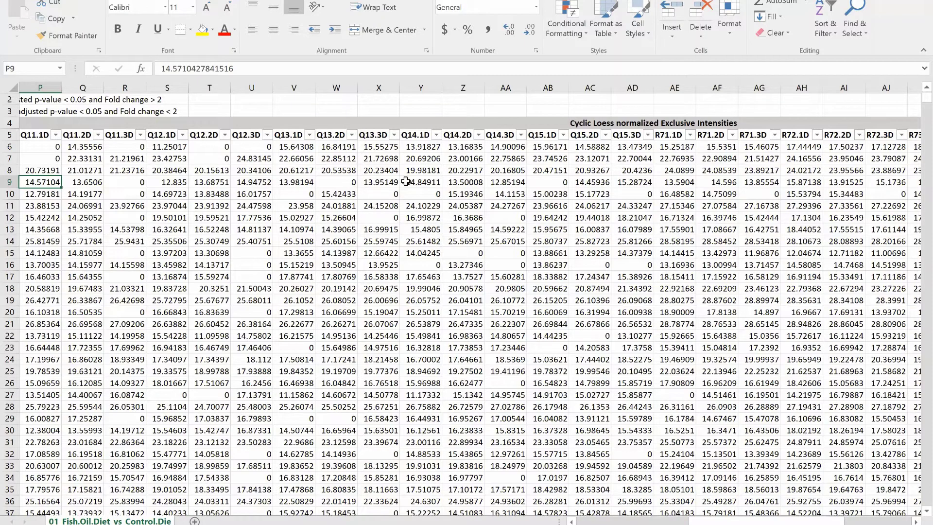
key("Up")
key("Up")
key("Up")
key("Up")
key("Up")
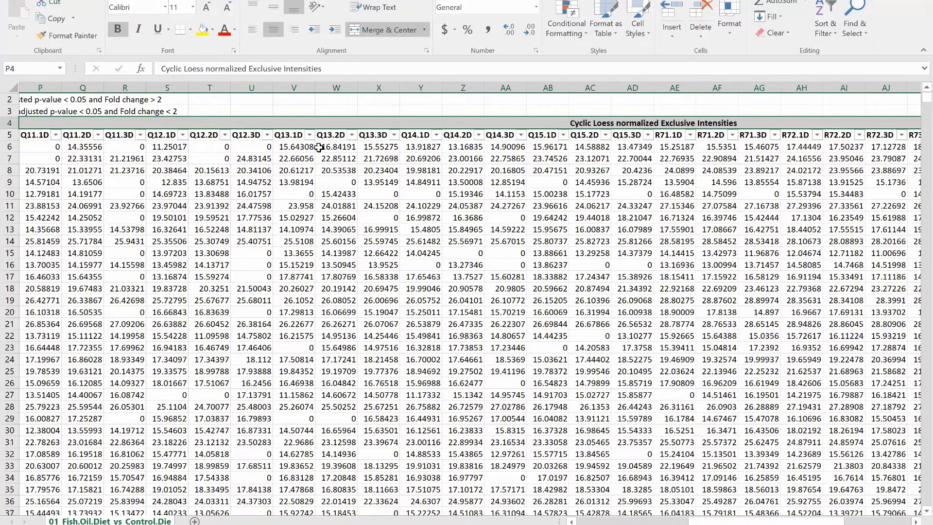
key("Right")
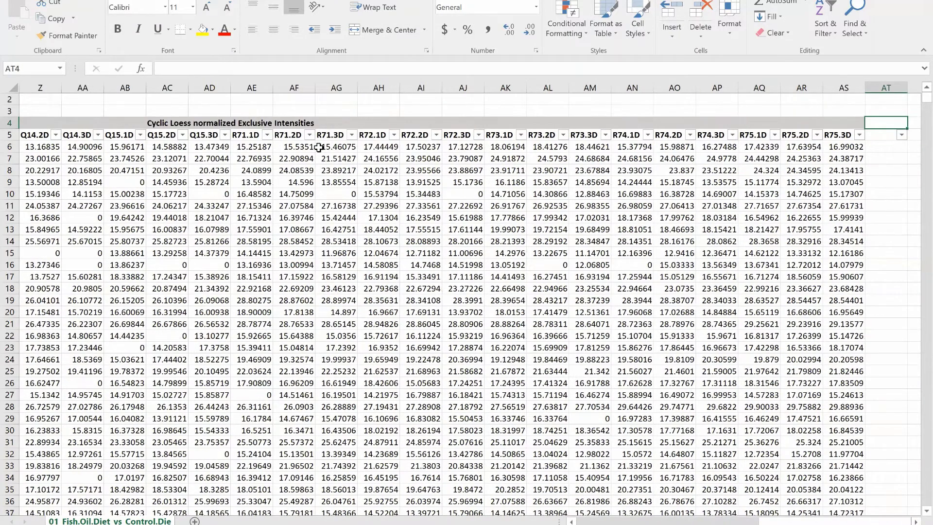
key("Left")
key("Left")
key("Left")
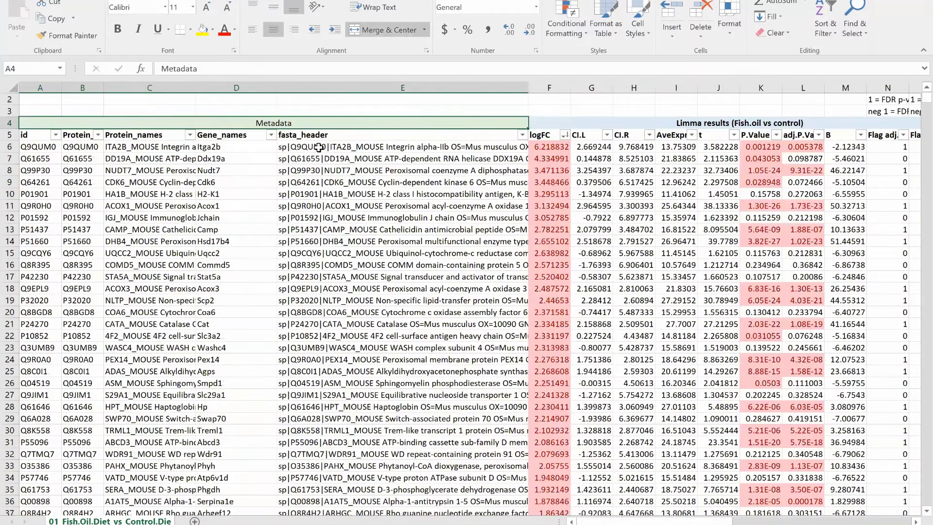
key("Right")
key("Right")
key("Left")
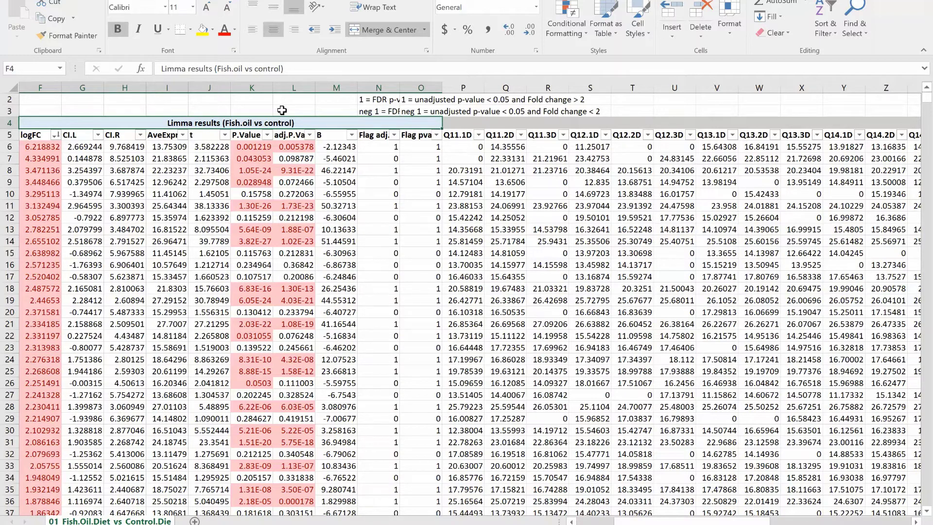
key("Down")
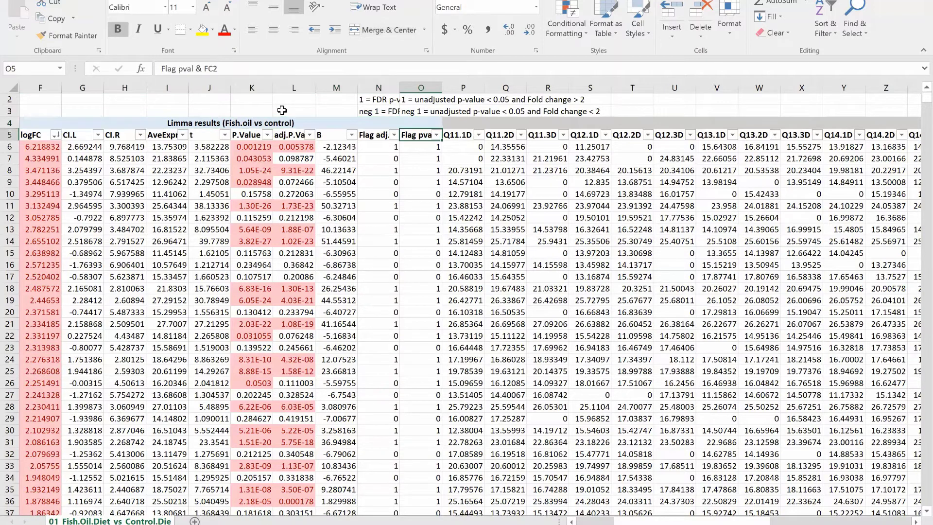
key("Left")
key("Left")
key("Left")
key("Left")
key("Left")
key("Left")
key("Left")
key("Left")
key("Left")
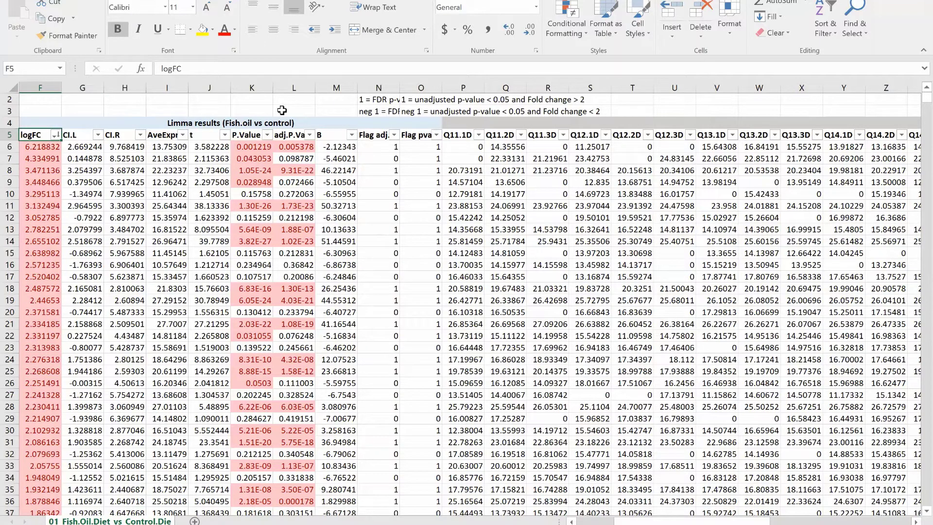
key("Down")
key("Up")
key("Down")
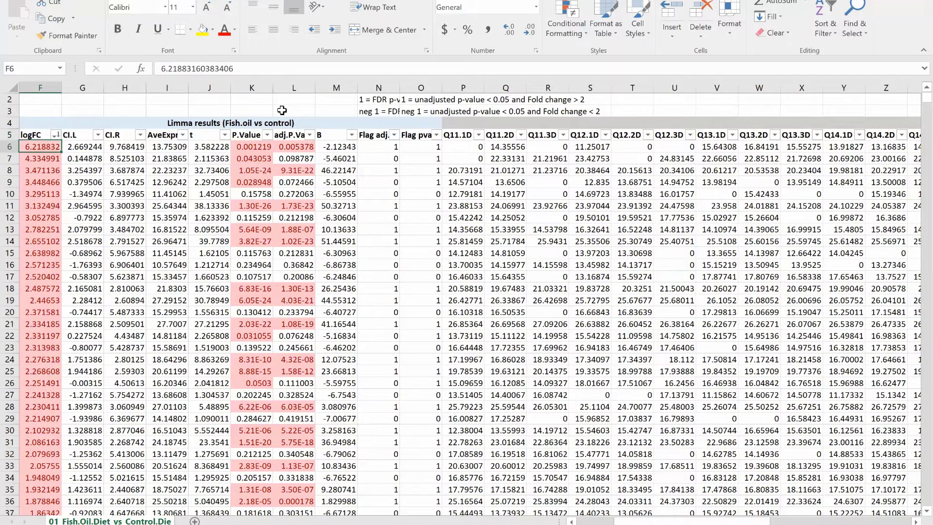
key("Up")
key("Down")
key("Down")
key("Down")
key("Down")
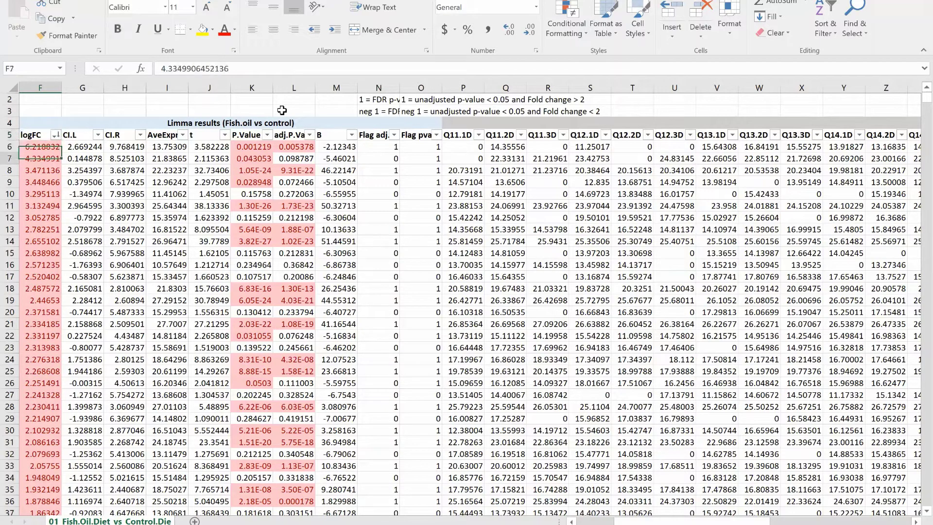
key("Up")
key("Up")
key("Up")
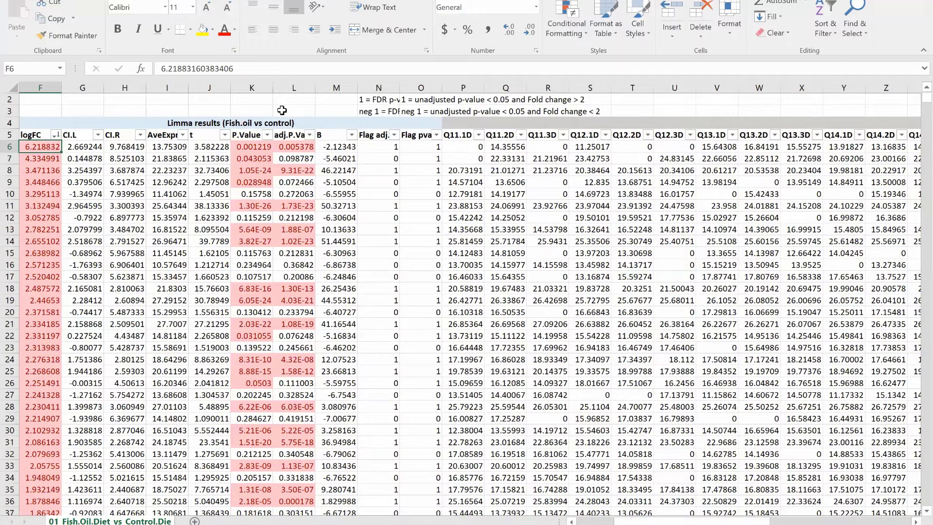
key("ctrl+Down")
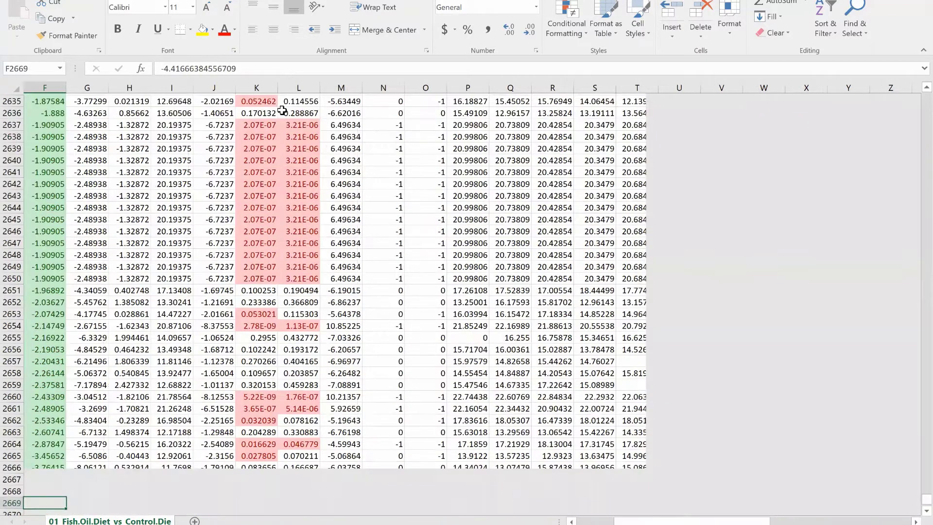
key("Up")
key("Up")
key("Up")
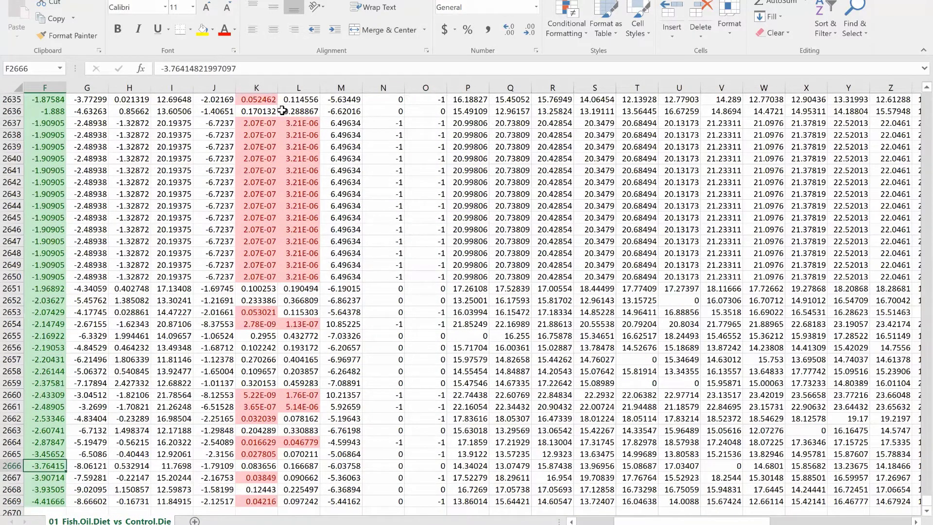
key("ctrl+Up")
key("Down")
key("Down")
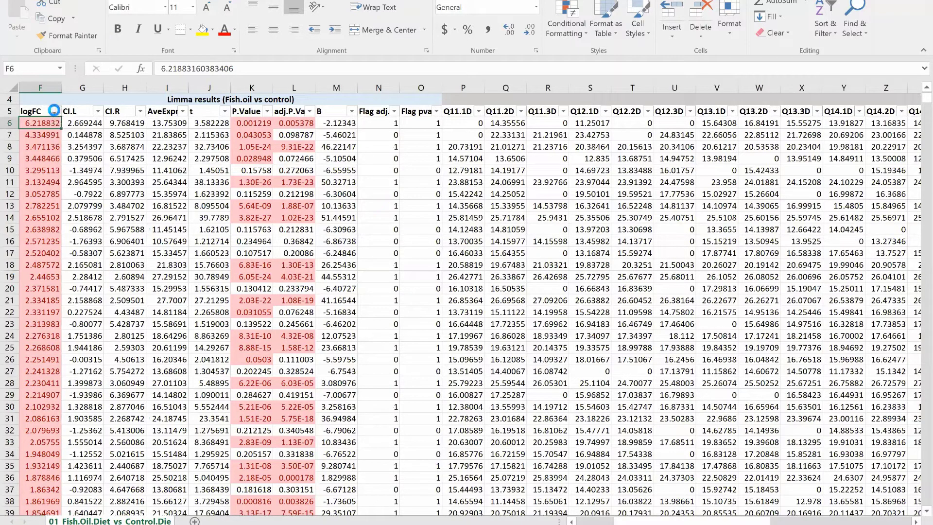
Scroll down the logFC column to the last red-shaded value above 1, near row 126
left_click(56, 111)
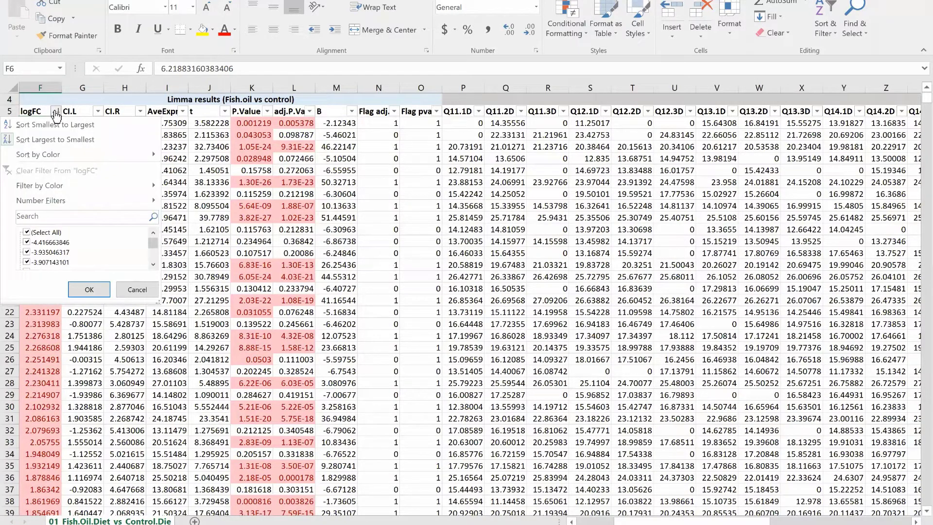
left_click(55, 111)
key("Down")
key("Down")
key("Down")
key("Down")
key("Down")
key("Down")
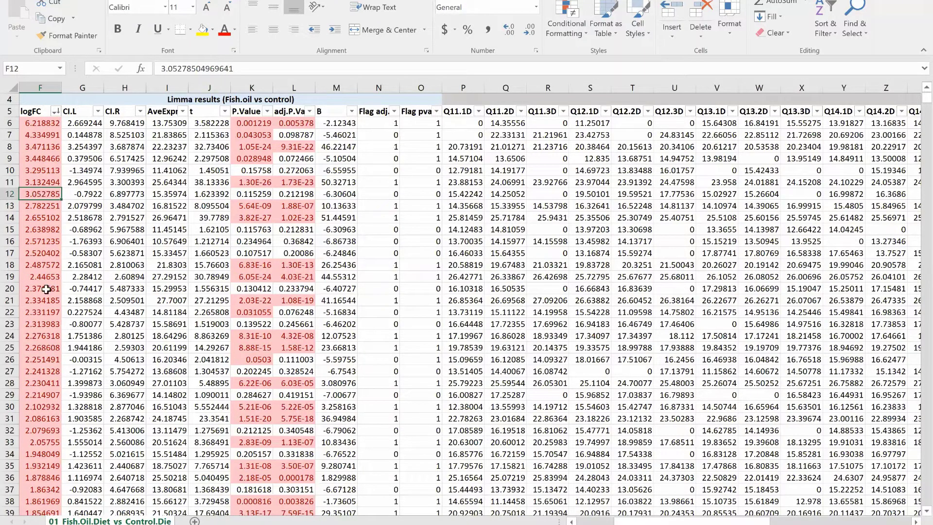
scroll(47, 289, "down", 7)
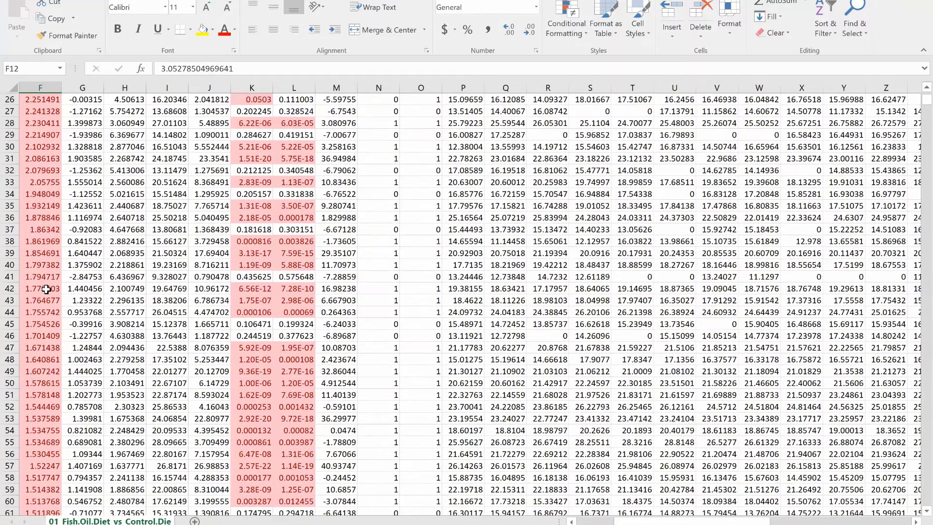
scroll(45, 296, "down", 6)
scroll(44, 383, "down", 2)
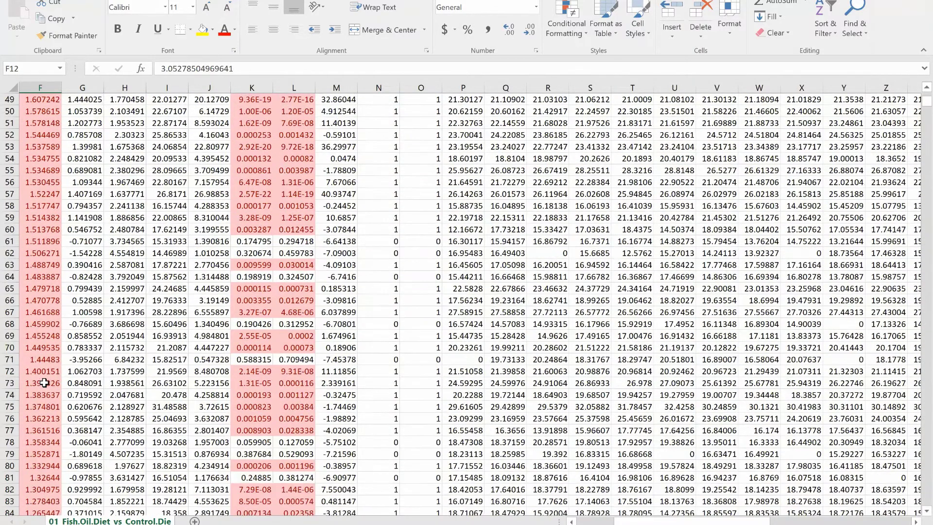
scroll(44, 382, "down", 18)
left_click(44, 382)
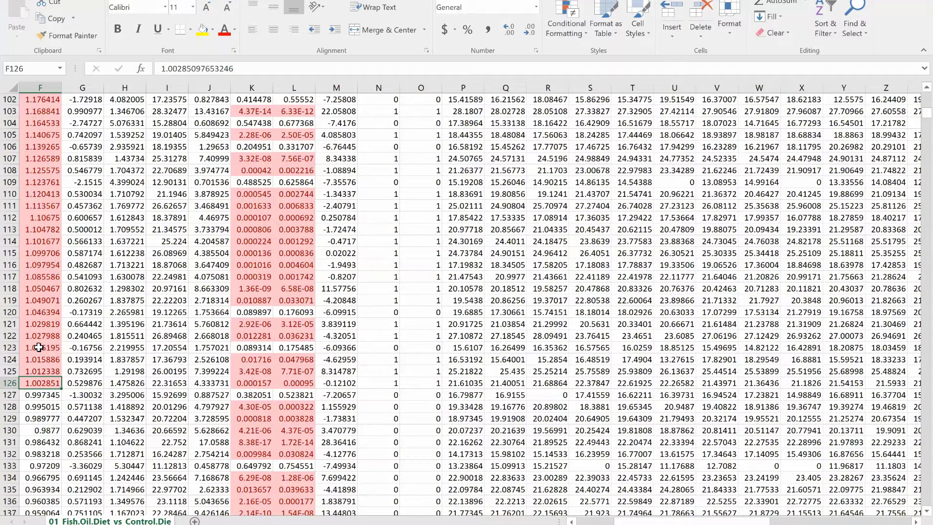
Jump to the column's end and select F2574, the first green logFC value below −1
key("ctrl+Down")
scroll(43, 289, "up", 1)
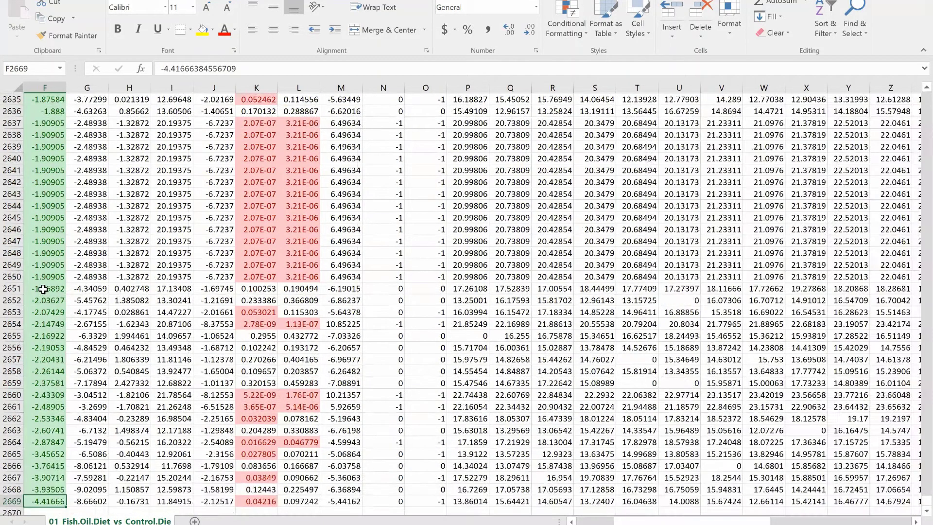
scroll(43, 289, "up", 2)
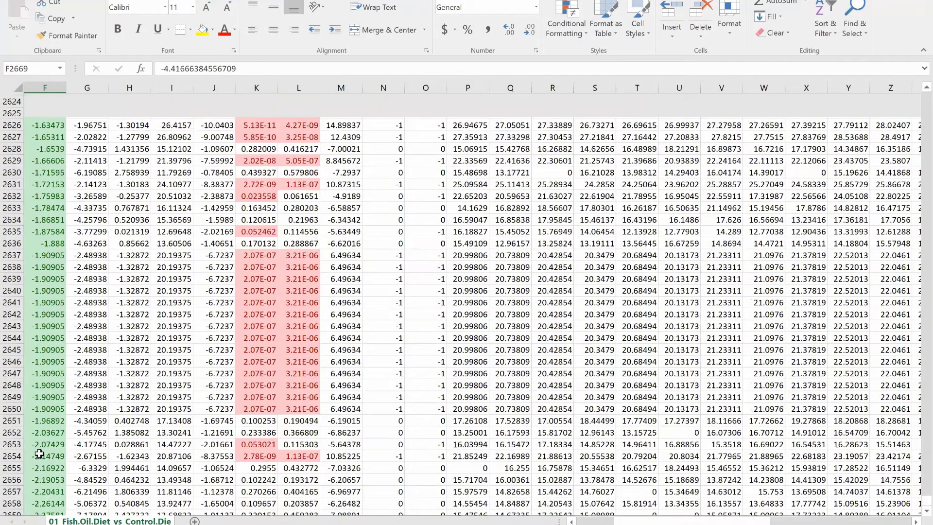
scroll(39, 454, "up", 20)
scroll(45, 417, "up", 3)
left_click(45, 416)
scroll(45, 417, "up", 1)
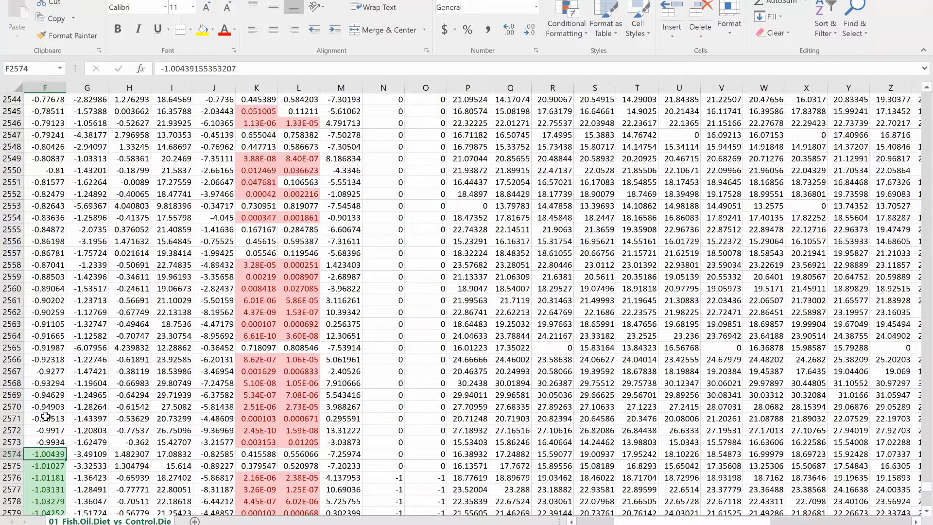
Return to the top of the table and select the CI.L header and its first value
key("ctrl+Up")
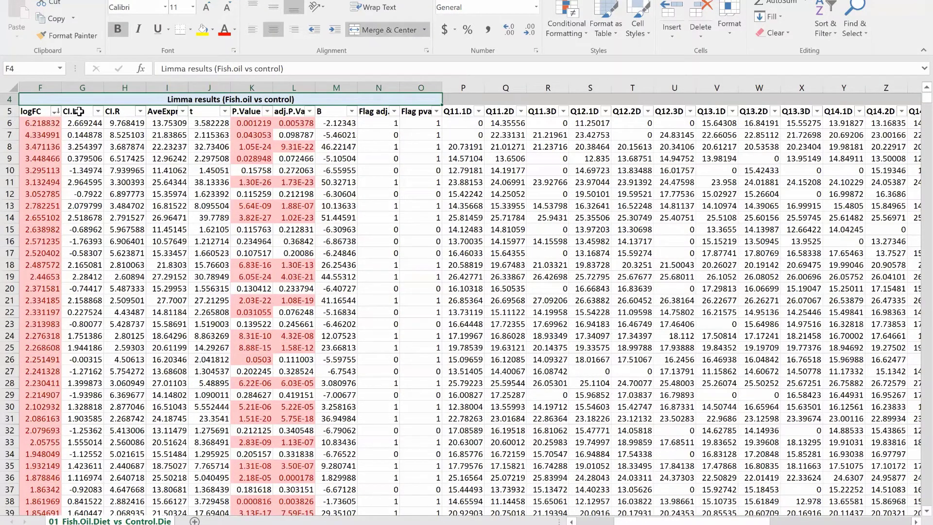
left_click(78, 111)
mouse_move(78, 111)
left_mouse_down()
mouse_move(122, 112)
mouse_move(82, 112)
left_mouse_up()
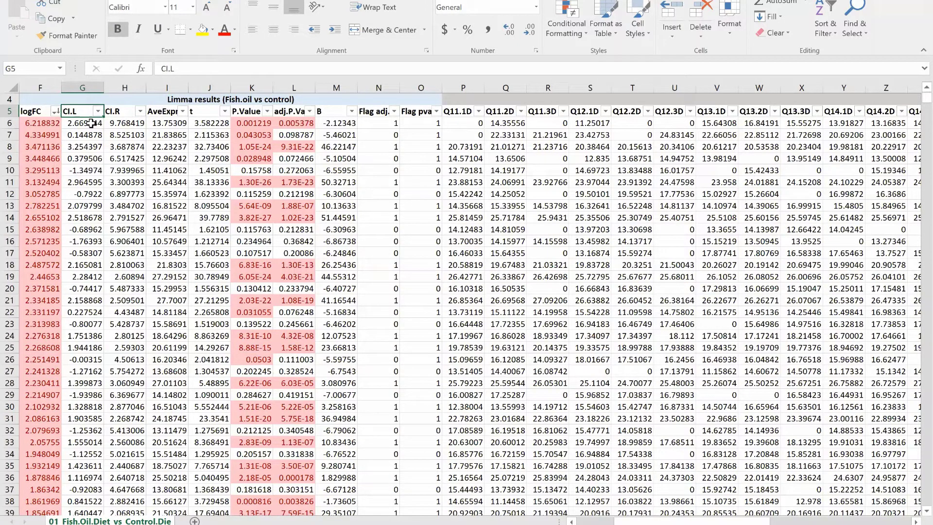
left_click(92, 123)
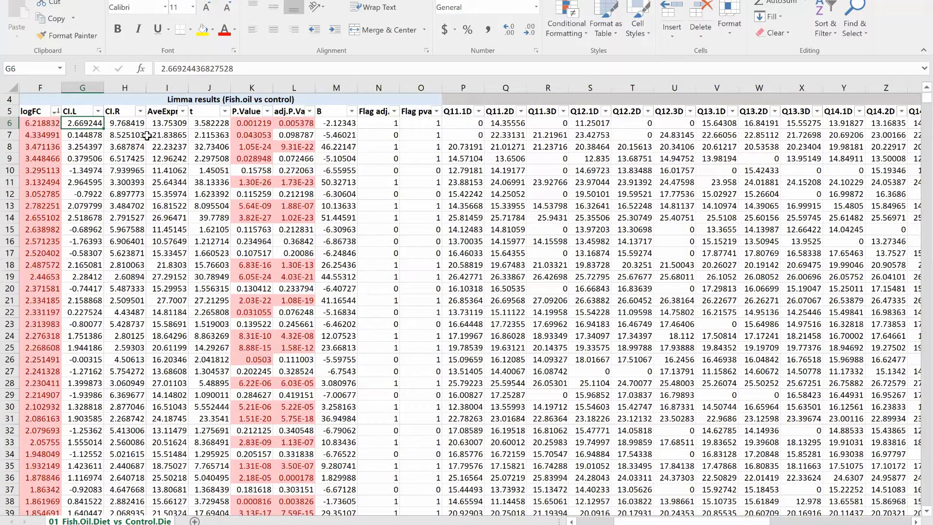
Compare CI.L and CI.R limits for the top rows, ending on the top logFC value
key("Down")
key("Down")
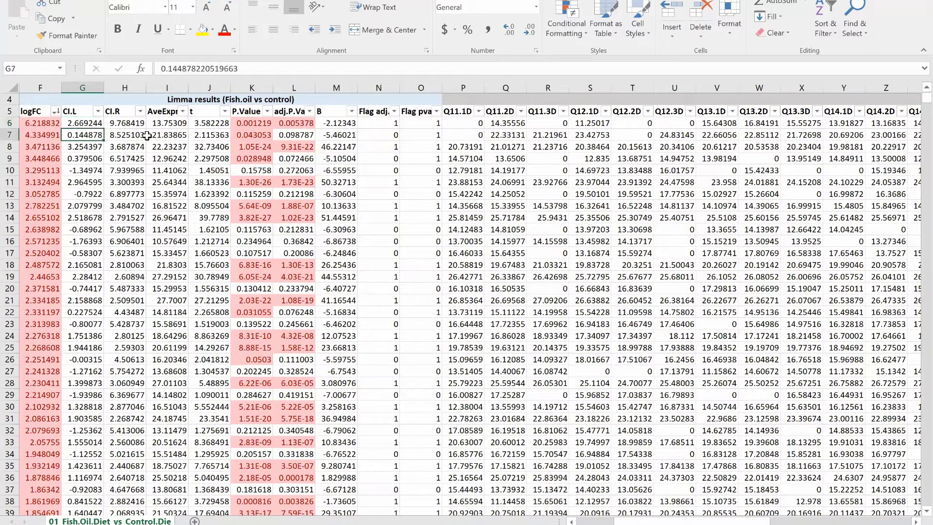
key("Up")
key("Right")
key("Left")
key("Down")
key("Right")
key("Left")
key("Left")
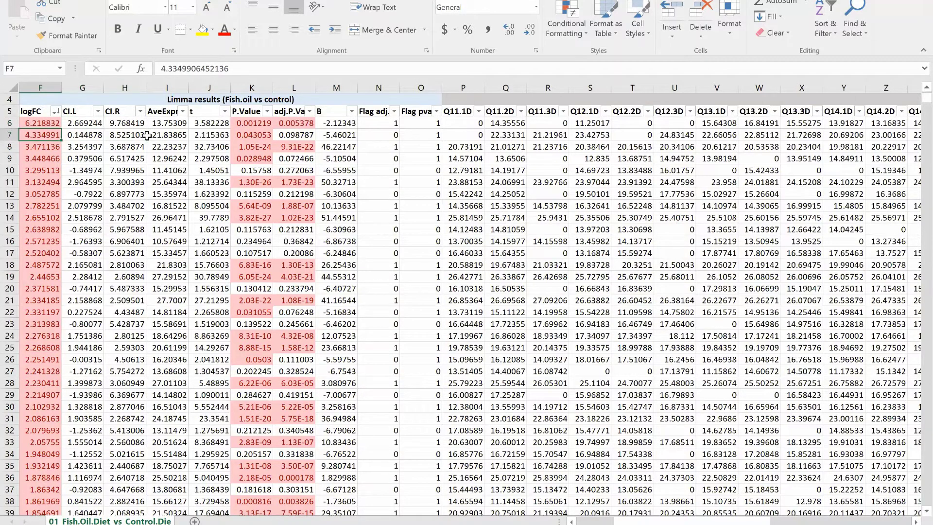
key("Up")
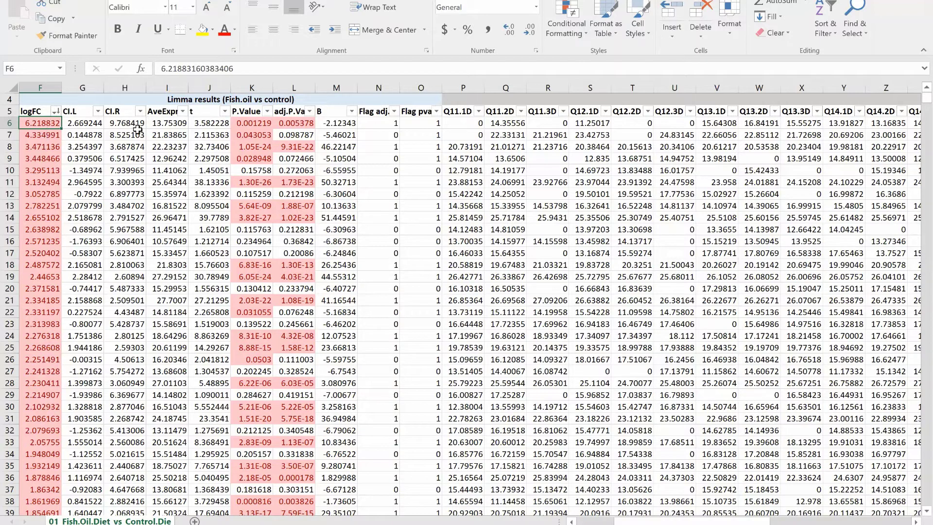
left_click(242, 126)
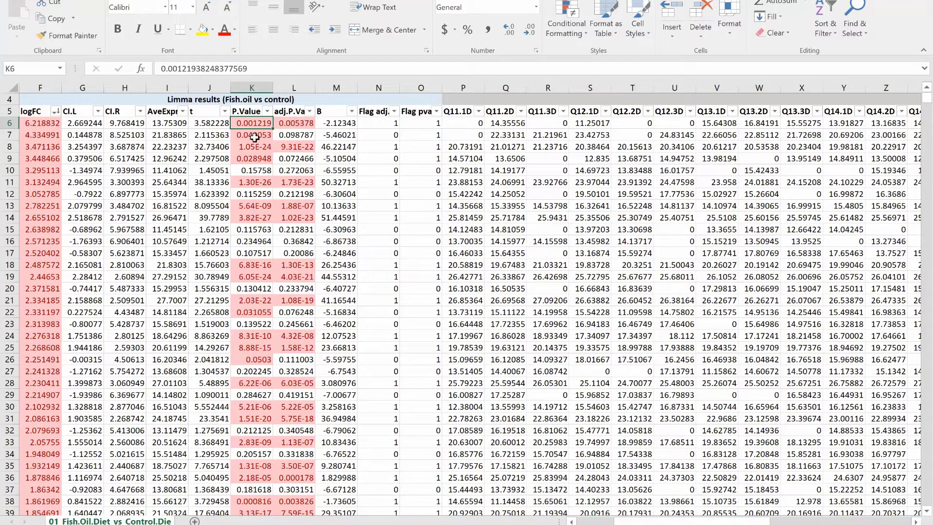
left_click(96, 170)
key("Right")
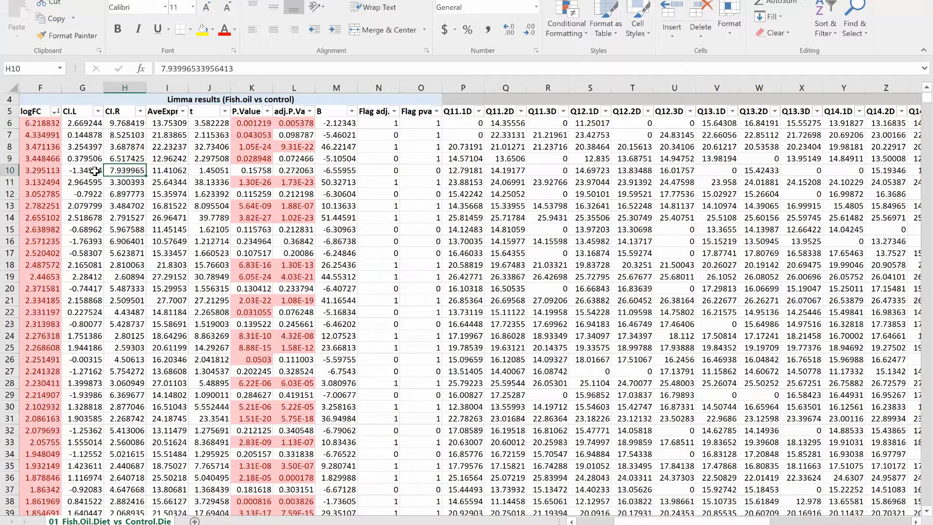
left_click(239, 168)
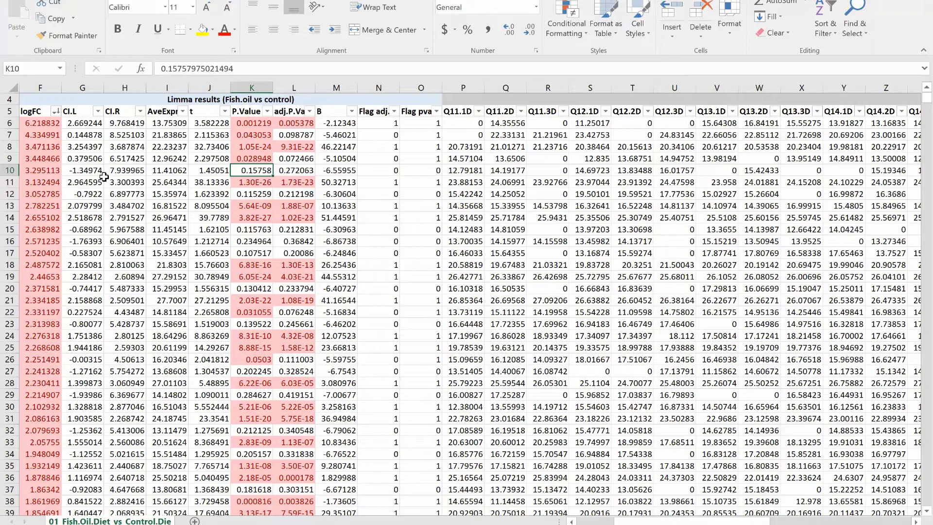
key("Up")
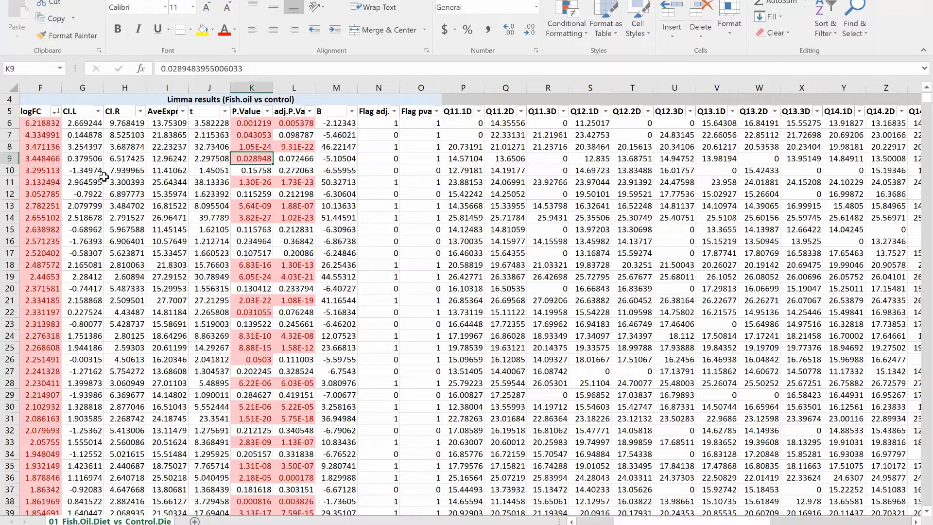
key("Up")
key("Up")
key("Up")
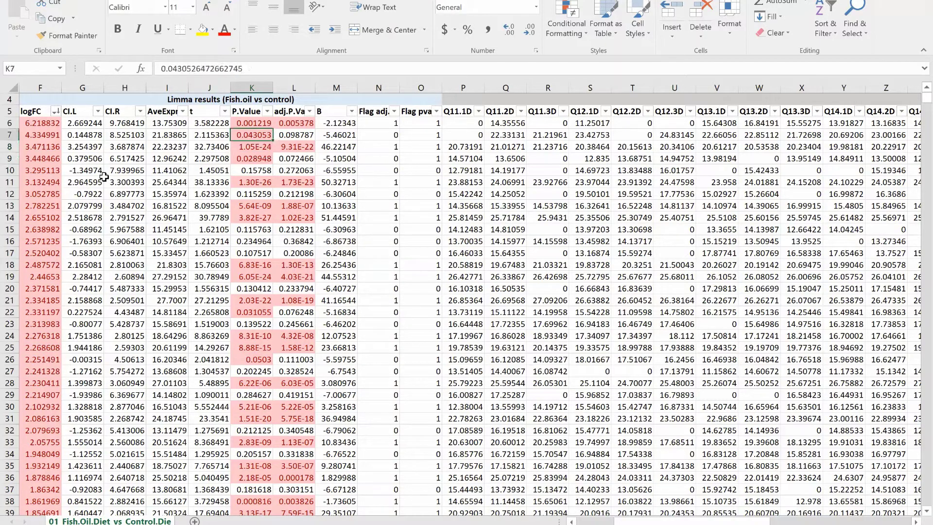
key("Right")
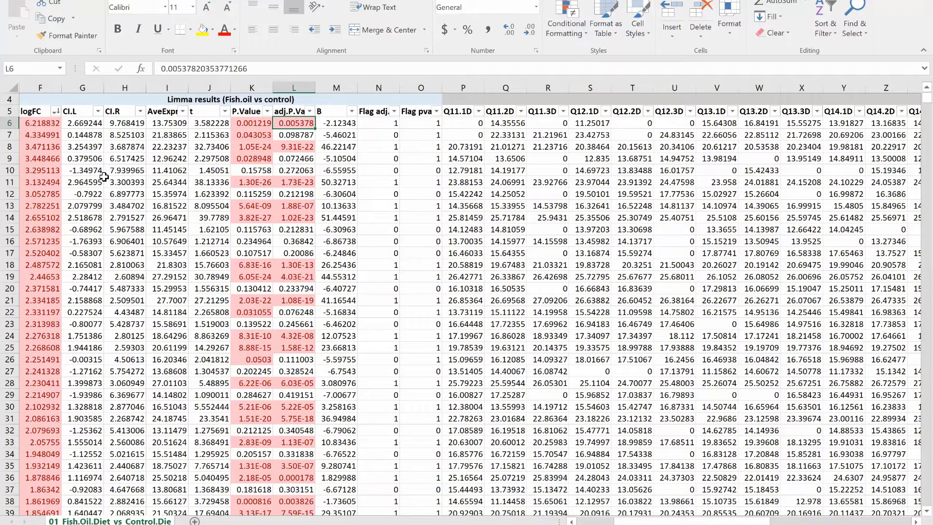
key("Up")
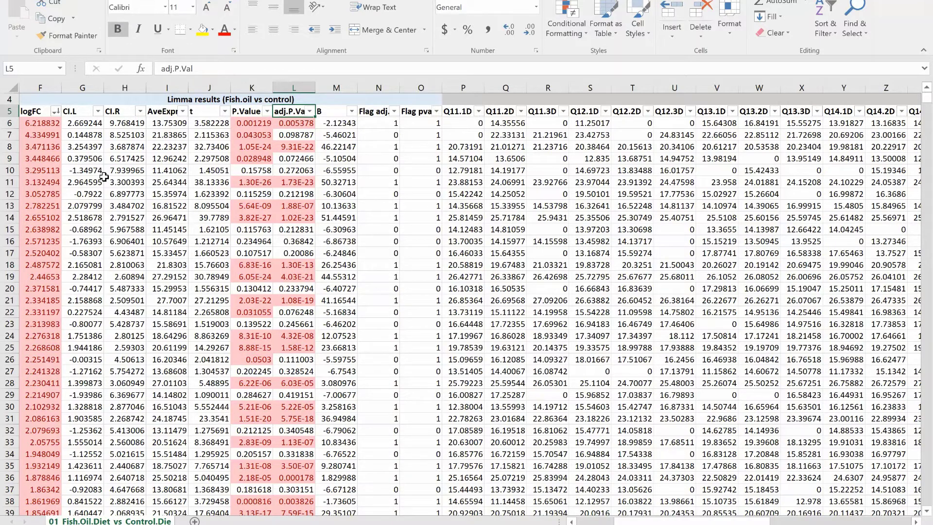
Sort the results by adj.P.Val ascending so the table starts at 1.02E-23
left_click(310, 111)
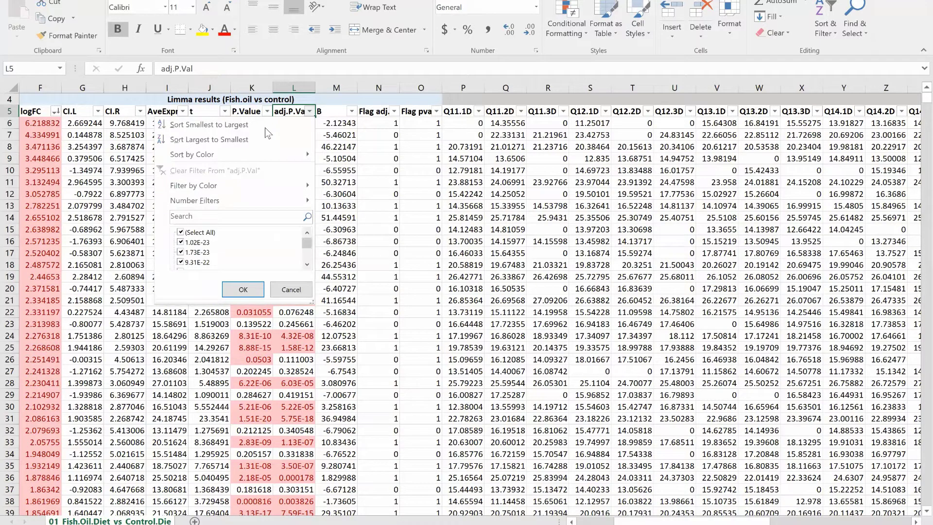
left_click(228, 124)
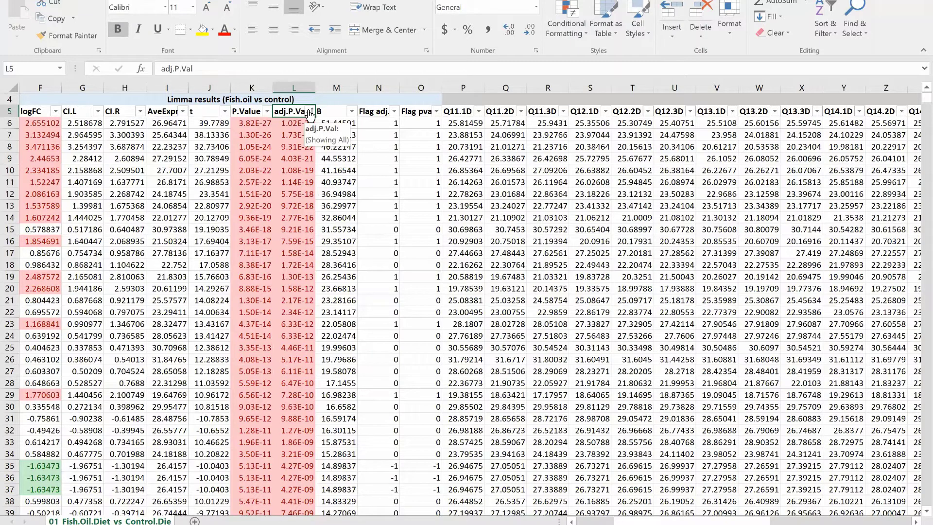
left_click(309, 111)
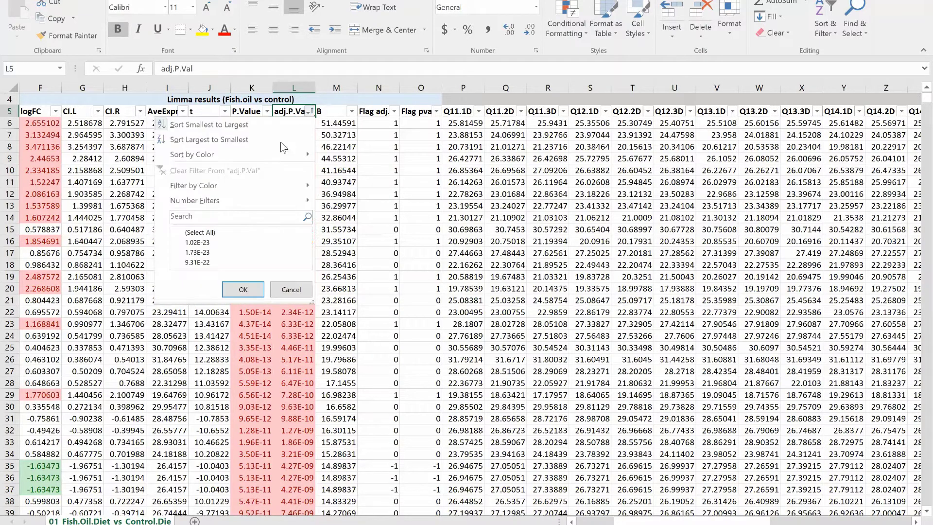
mouse_move(278, 153)
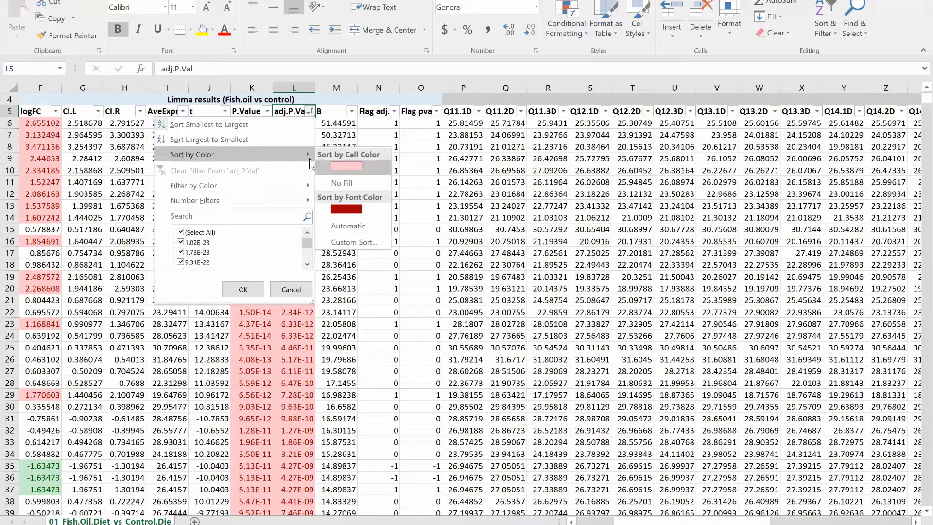
left_click(255, 124)
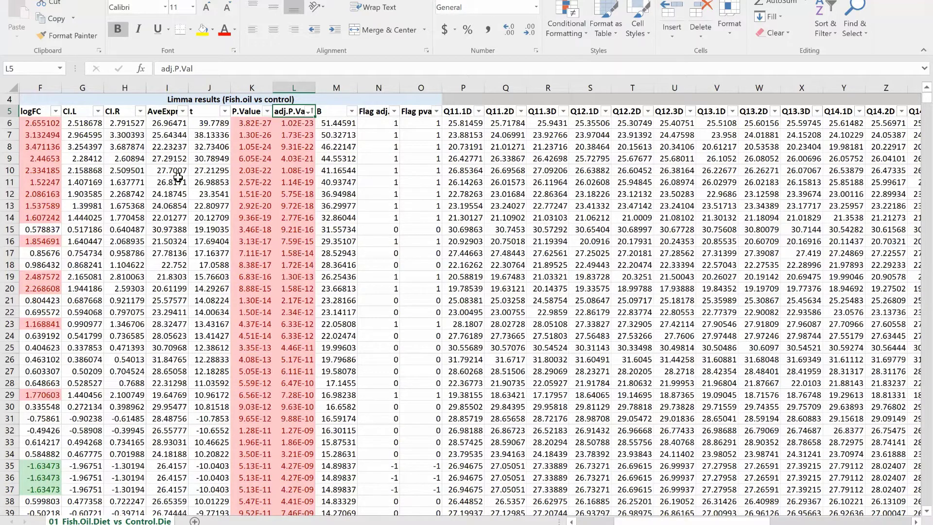
left_click(372, 113)
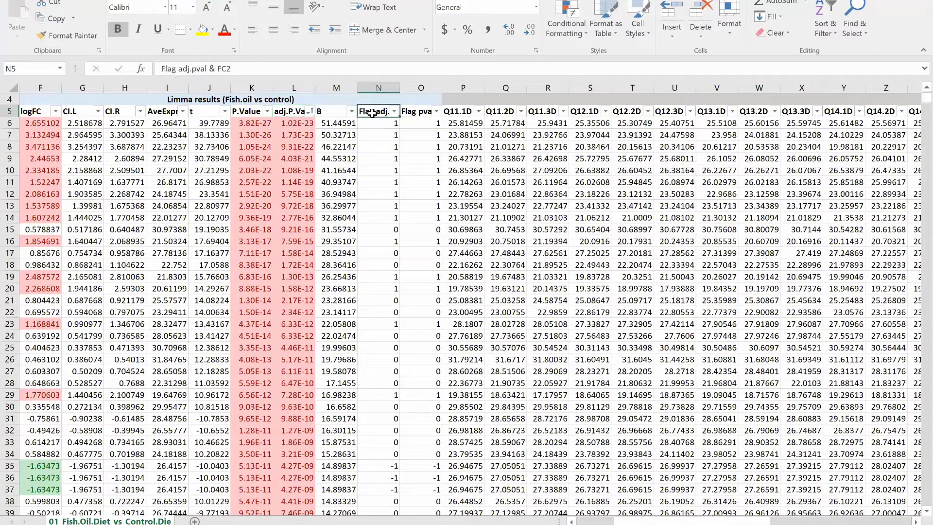
key("Right")
key("Left")
key("Right")
key("Left")
left_click(378, 128)
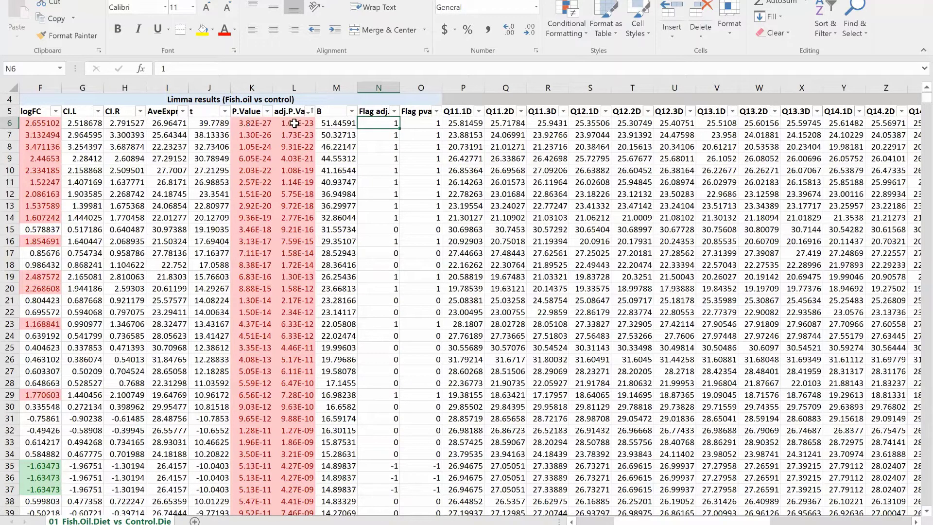
left_click(372, 111)
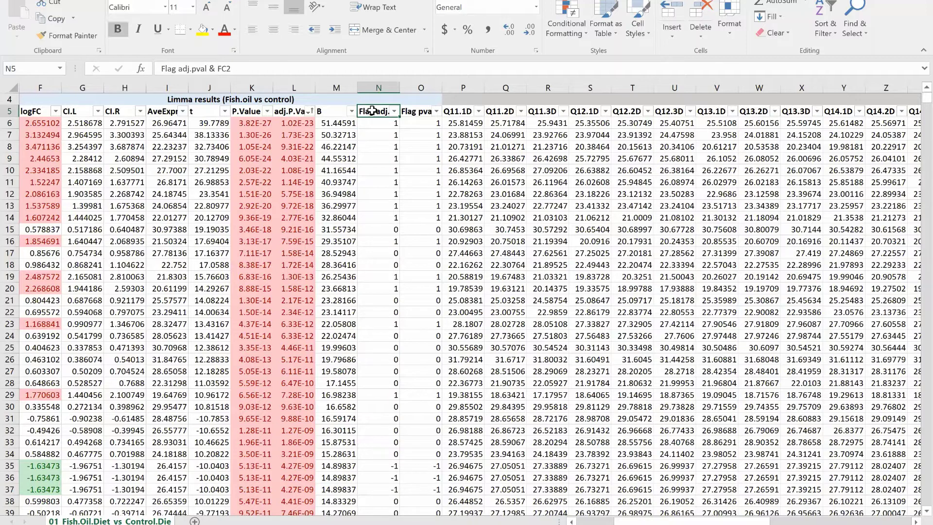
left_click(408, 112)
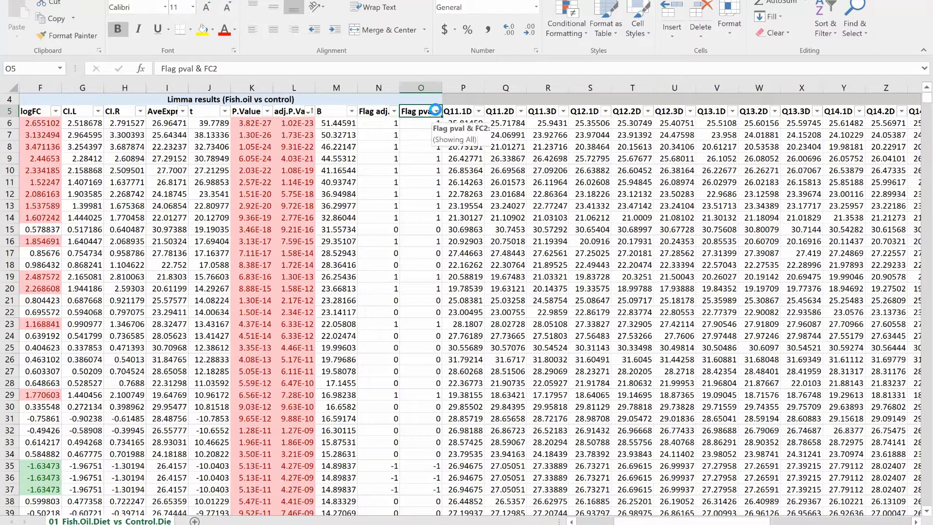
Filter Flag pval & FC2 to exclude 0, keeping only rows flagged 1 or -1
left_click(436, 113)
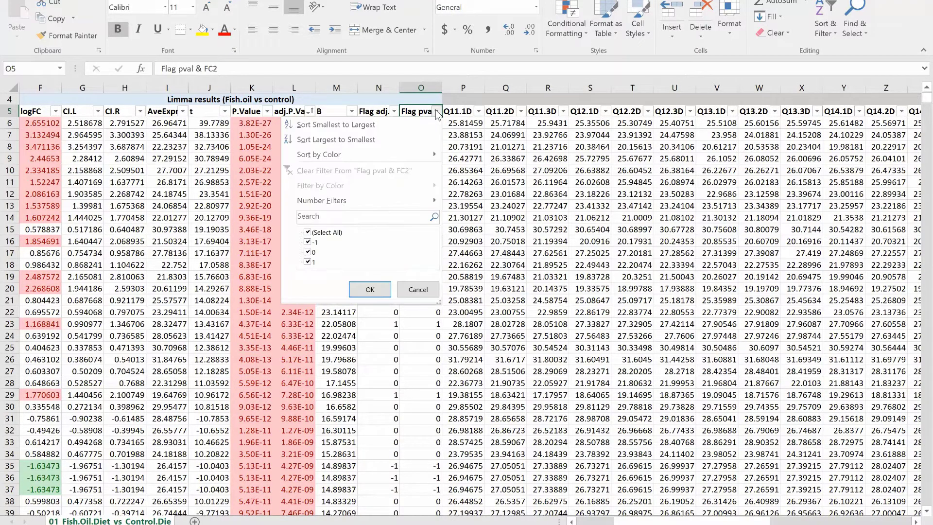
left_click(308, 252)
left_click(370, 289)
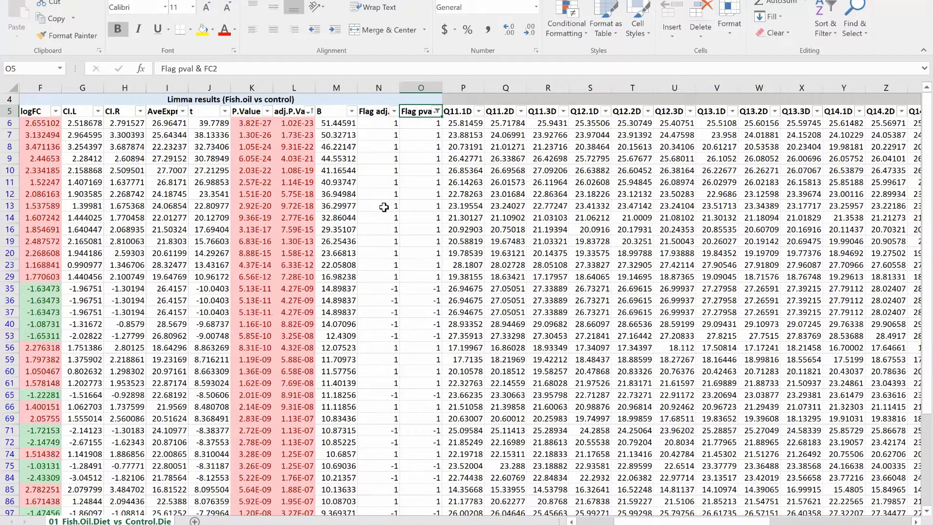
Scroll through the filtered rows and inspect a -1 downregulated flag in column N
scroll(384, 207, "down", 1)
scroll(383, 208, "down", 3)
scroll(421, 161, "up", 5)
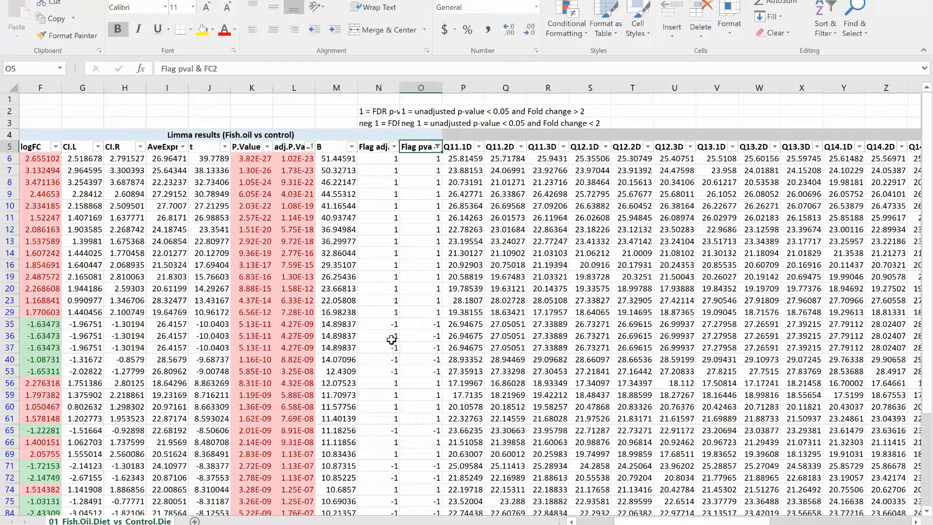
scroll(391, 339, "down", 5)
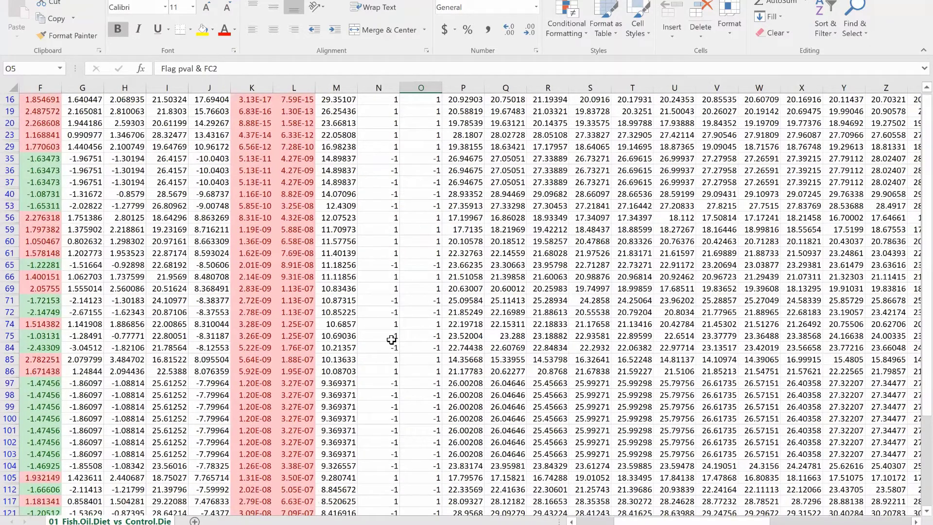
scroll(391, 339, "up", 5)
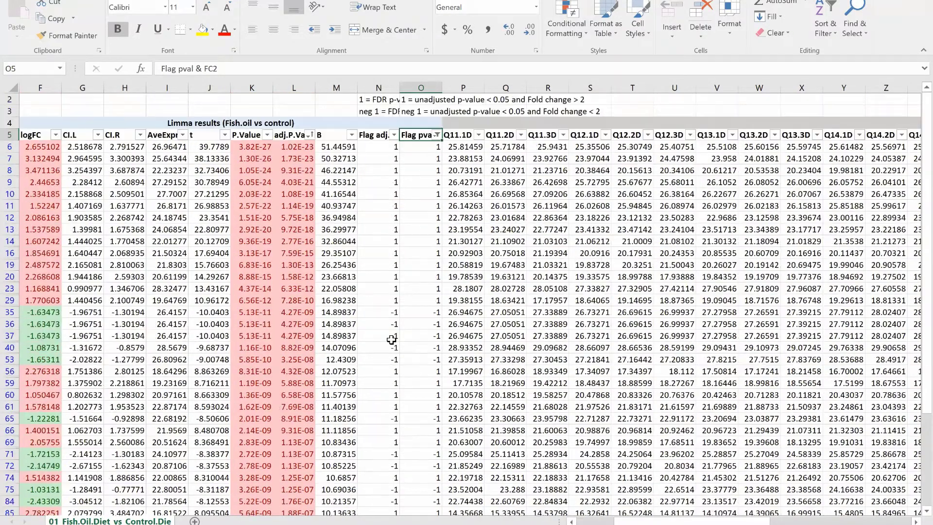
left_click(391, 339)
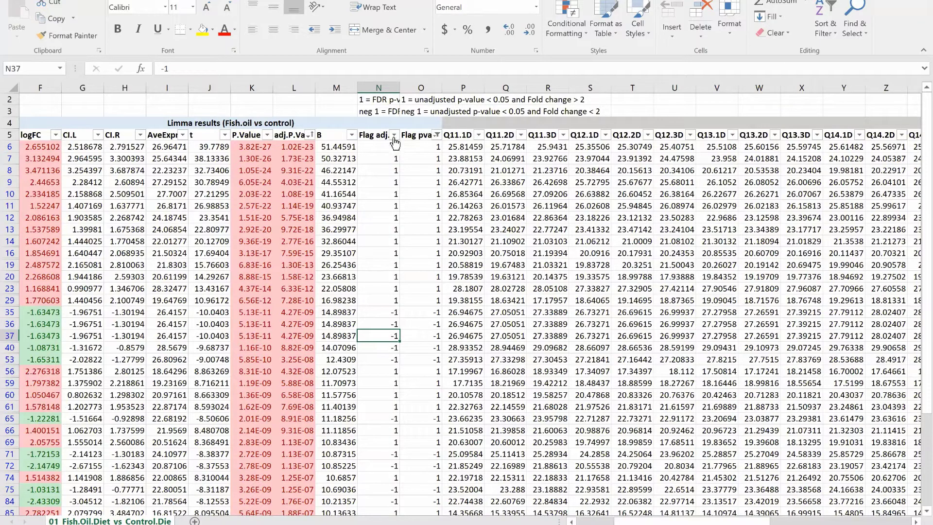
key("Up")
key("Up")
key("Up")
key("Up")
key("Up")
key("Up")
key("Up")
key("Up")
key("Up")
key("Up")
key("Up")
key("Up")
key("Up")
key("Up")
key("Up")
key("Up")
key("Up")
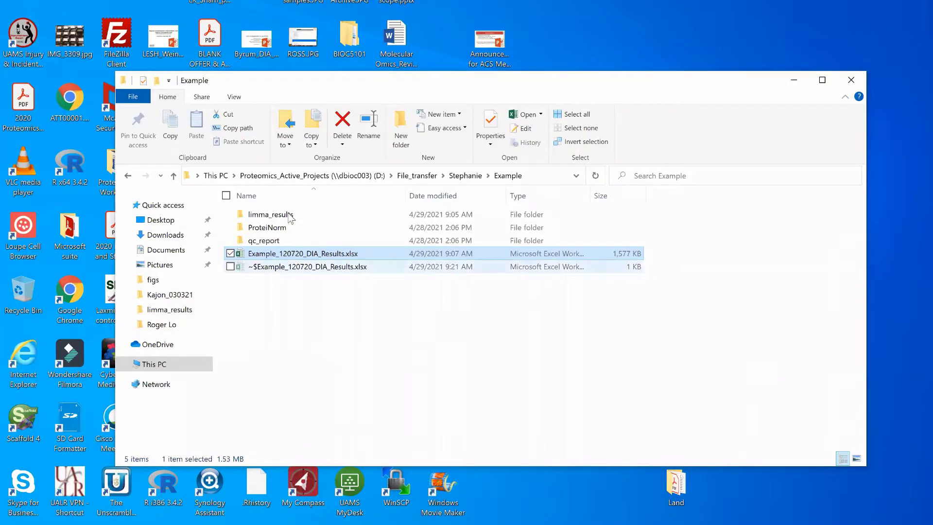
Open limma_results to show its MD-Plots and Volcano-Plots folders and limma tables
double_click(290, 215)
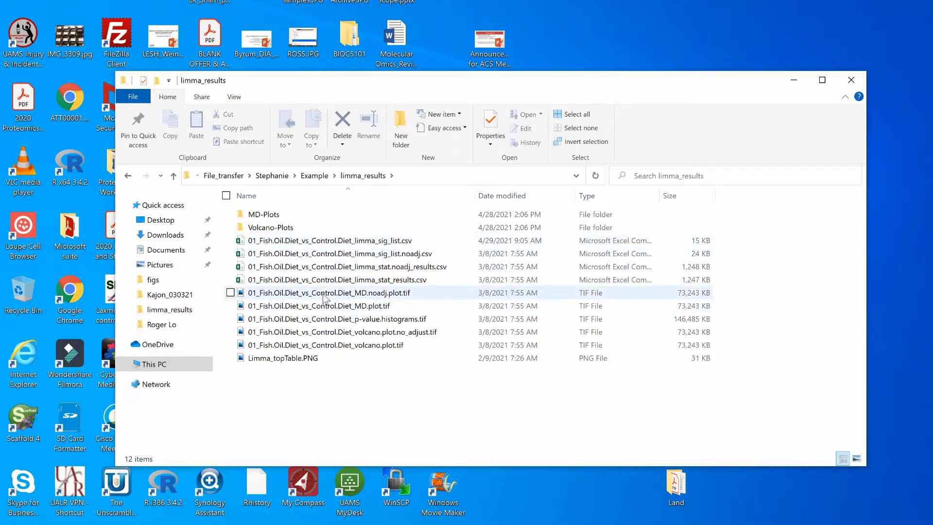
left_click(324, 294)
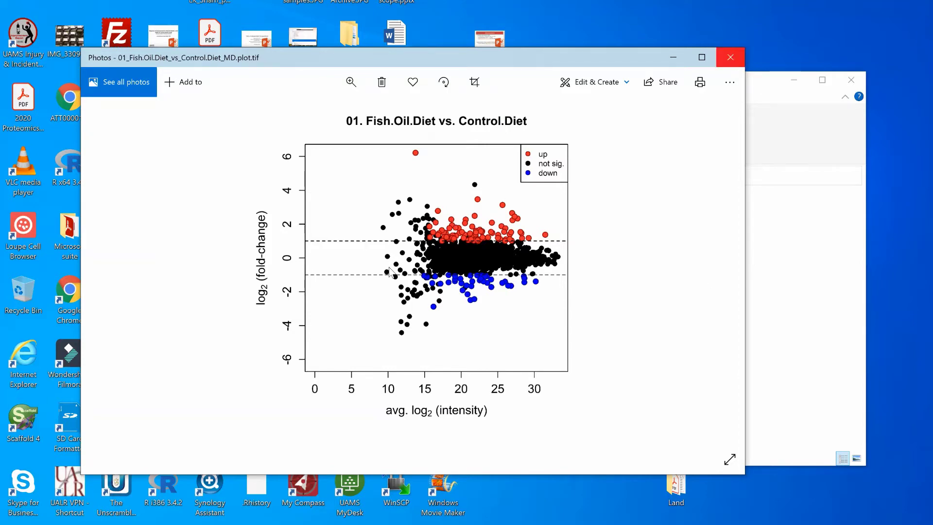
left_click(730, 57)
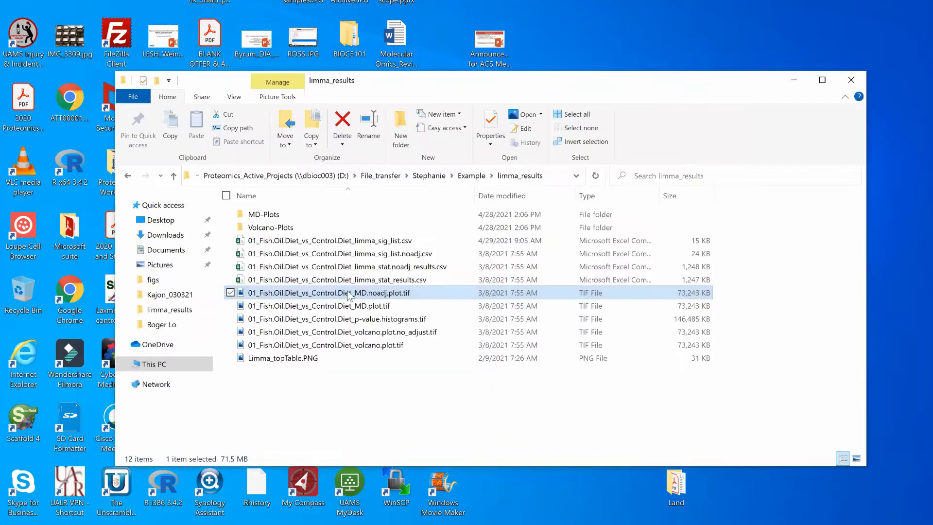
Open 01_Fish.Oil.Diet_vs_Control.Diet_volcano.plot.tif in Photos
double_click(318, 345)
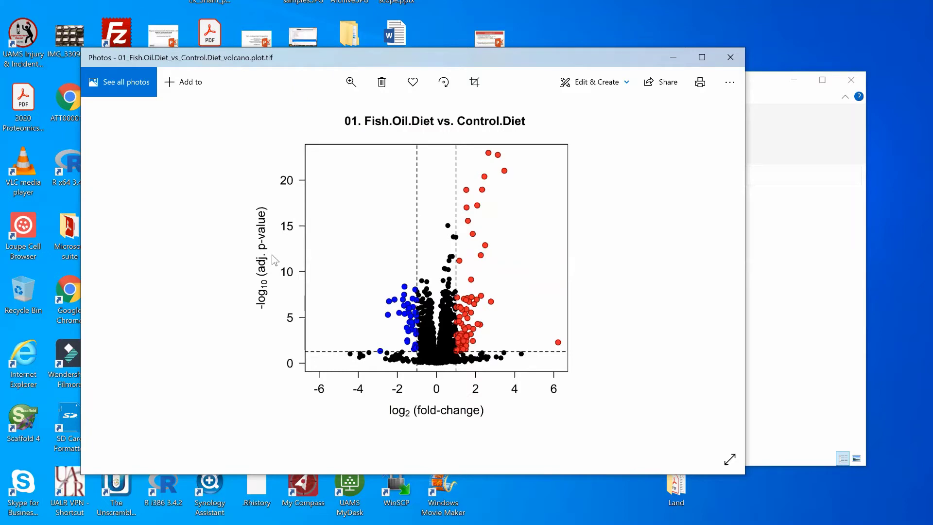
Close Photos and open the Volcano-Plots folder holding the noadj and standard HTML plots
left_click(738, 59)
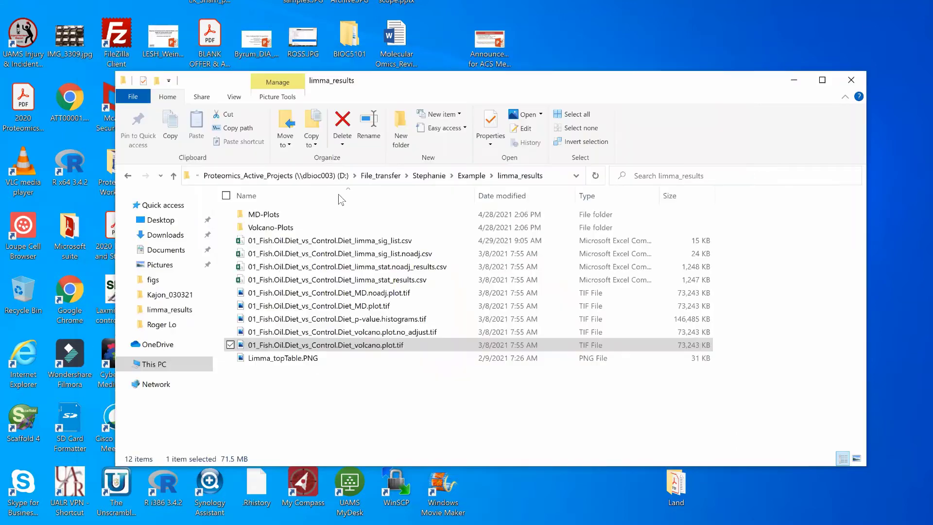
left_click(285, 229)
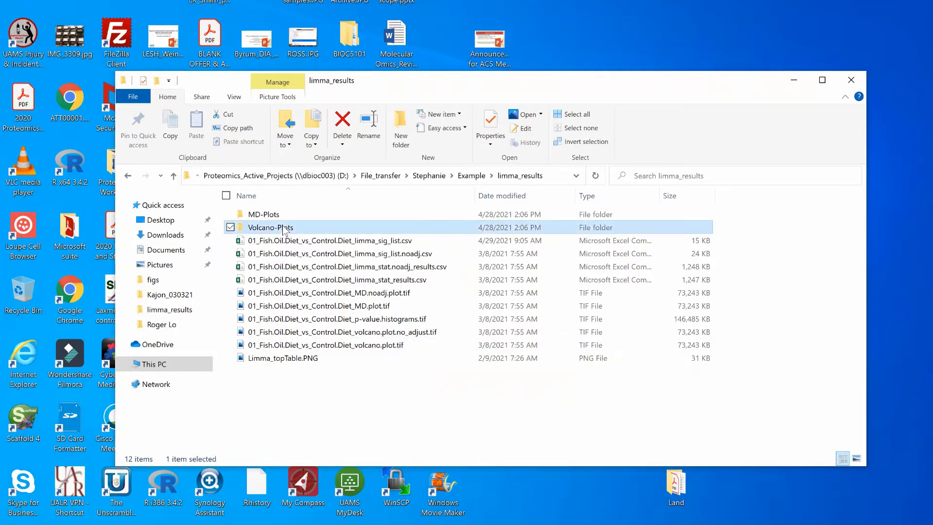
double_click(283, 228)
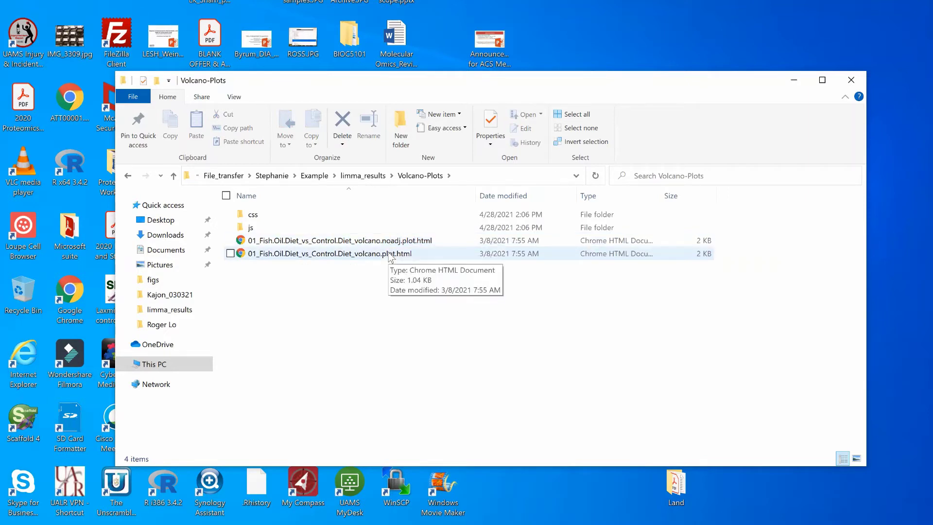
Open the adjusted volcano plot HTML and view group plots for Nudt7, Serpinb6, then Itga2b
left_click(390, 256)
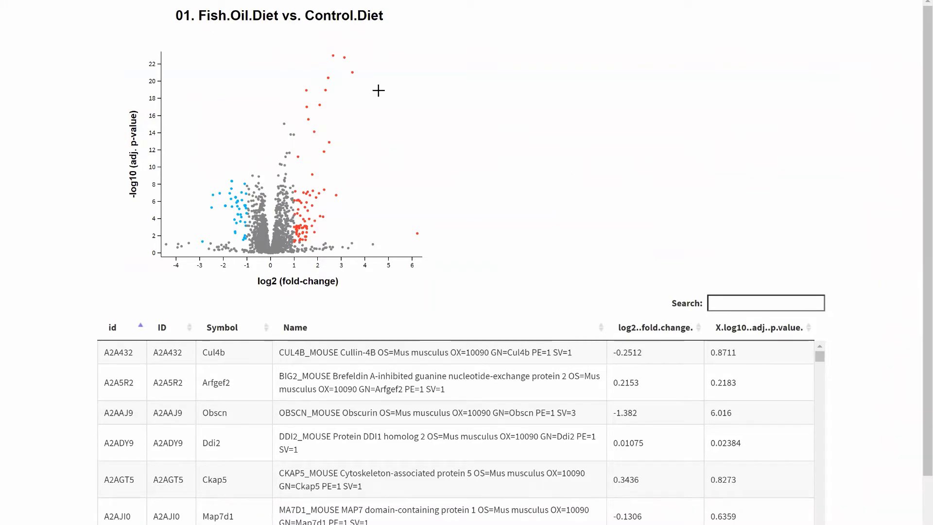
left_click(352, 72)
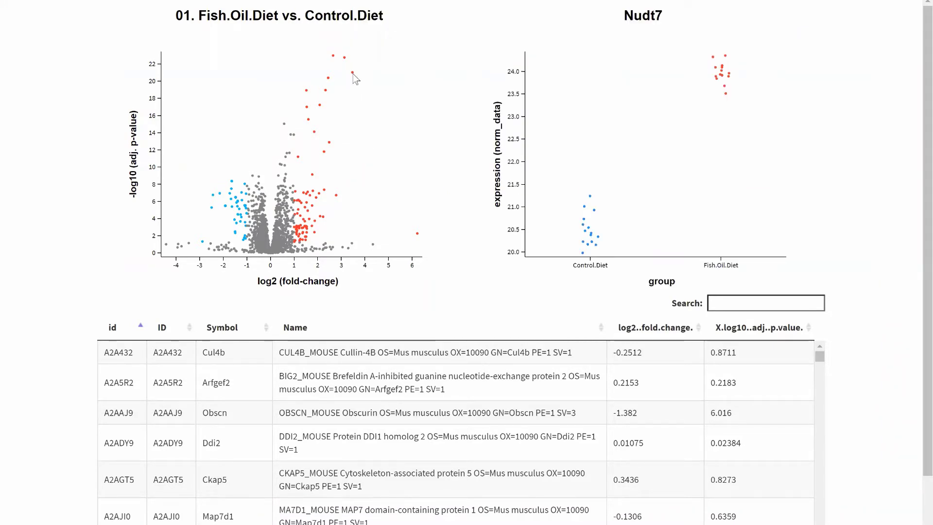
left_click(286, 196)
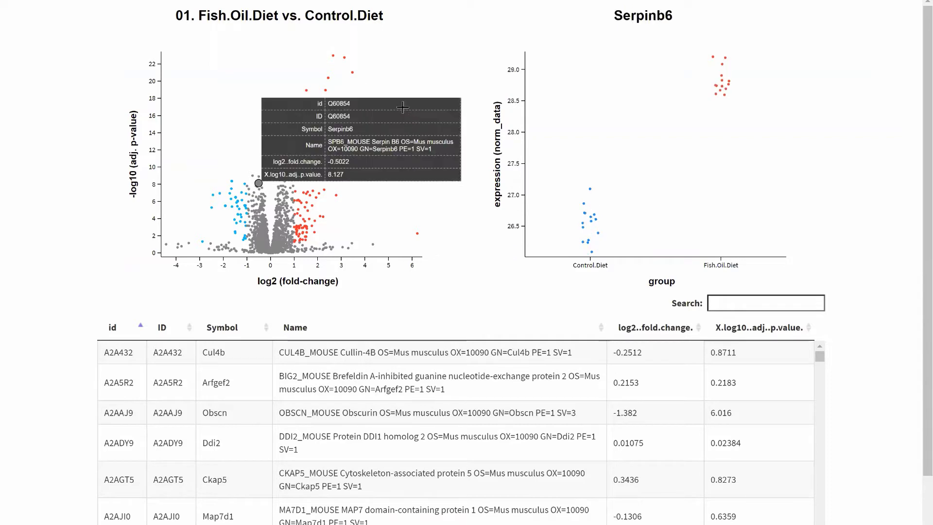
left_click(352, 72)
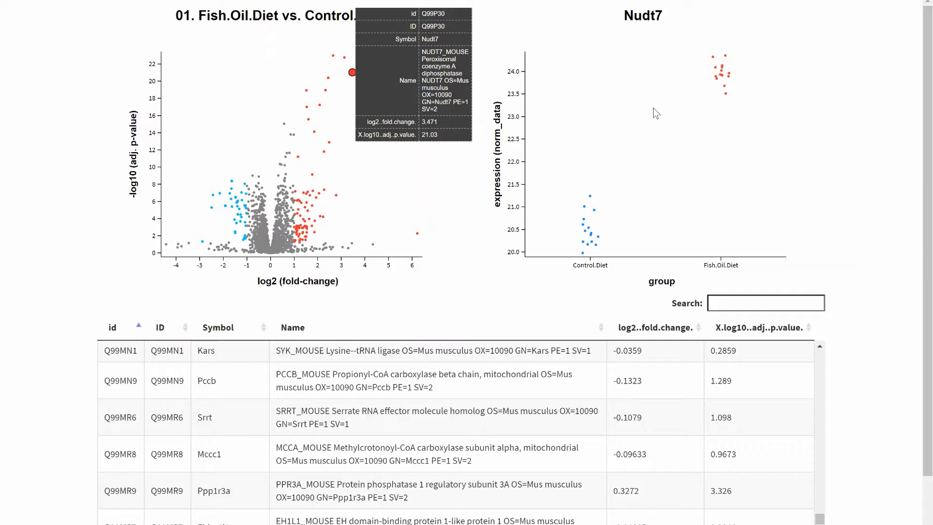
left_click(416, 234)
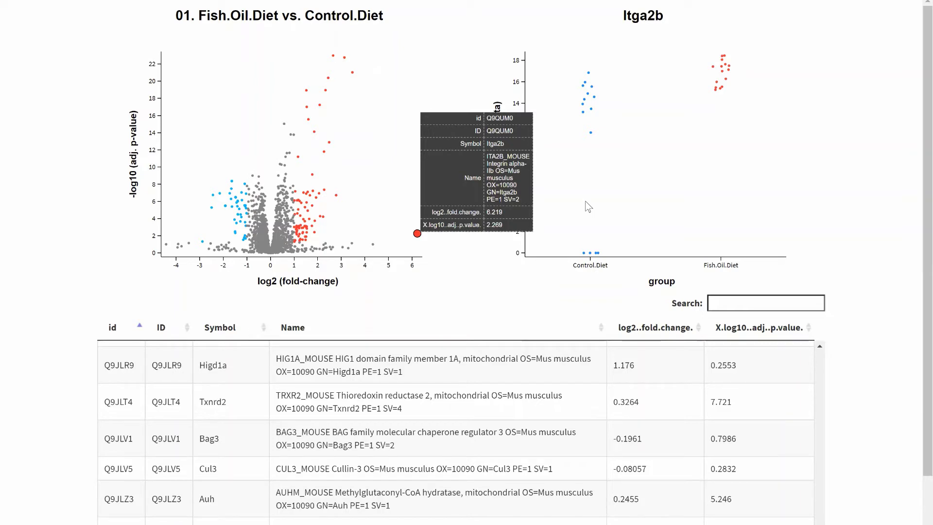
Search the protein table for 'cat' and plot Comt, then Bcat2, by group
left_click(717, 302)
type("cat")
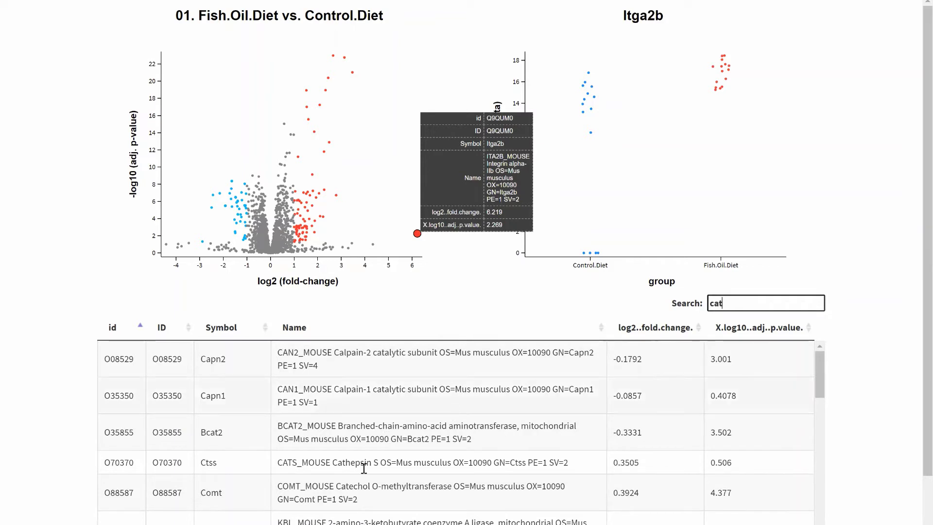
double_click(364, 485)
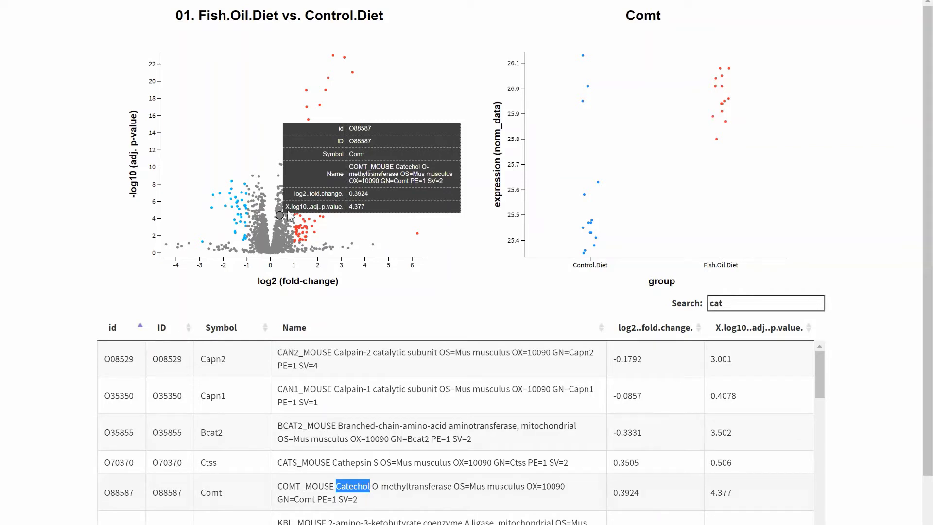
double_click(386, 426)
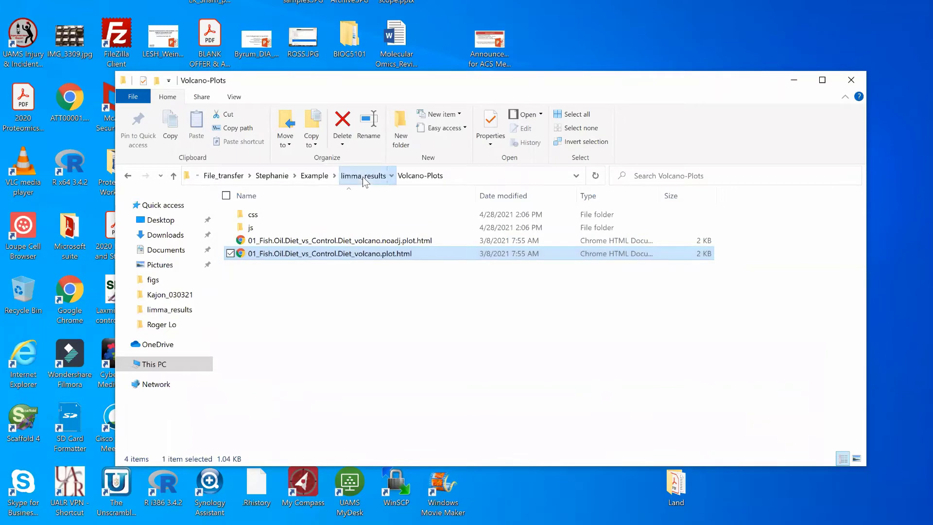
Open limma_results > MD-Plots, widen the Name column, and open the interactive MD plot HTML file
left_click(364, 176)
double_click(272, 215)
left_click_drag(398, 202, 490, 204)
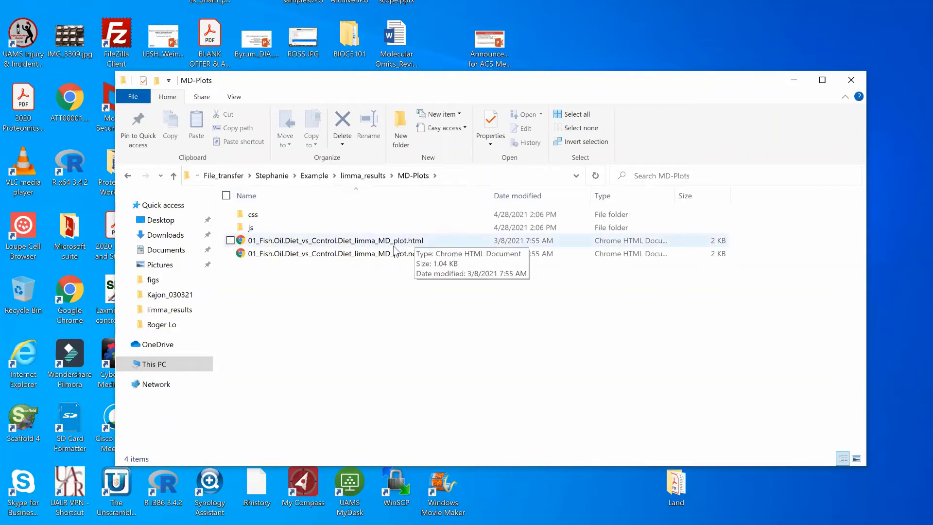
left_click(392, 241)
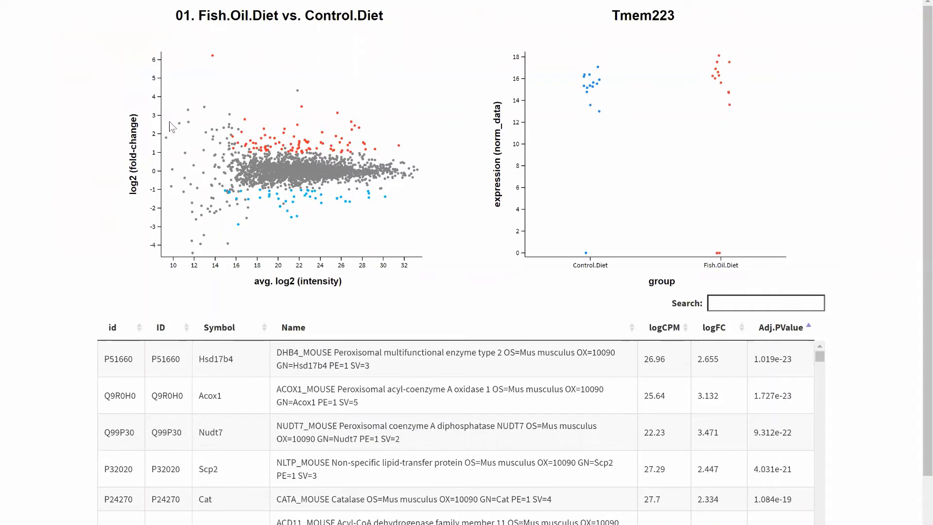
Zoom the MD plot into its low-intensity region by brushing a rectangle
mouse_move(217, 155)
mouse_move(164, 105)
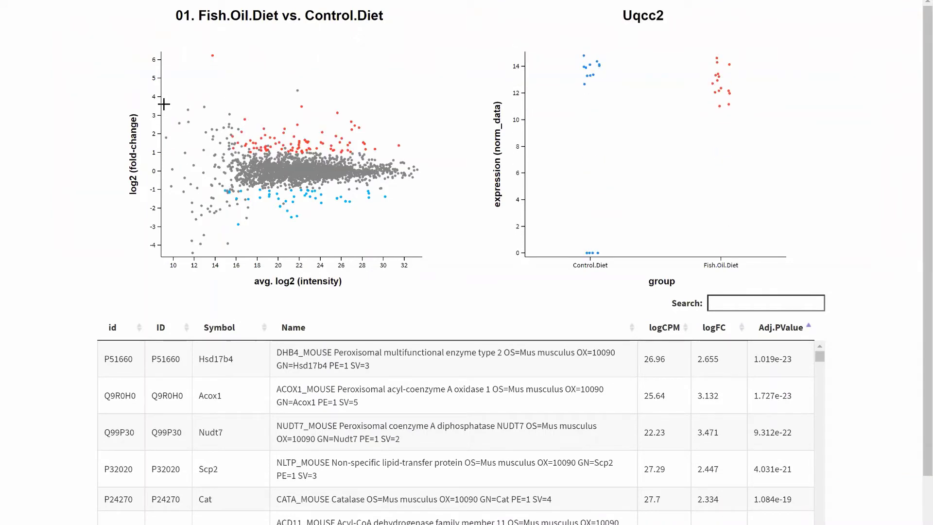
mouse_move(164, 104)
left_mouse_down()
mouse_move(202, 180)
mouse_move(267, 255)
left_mouse_up()
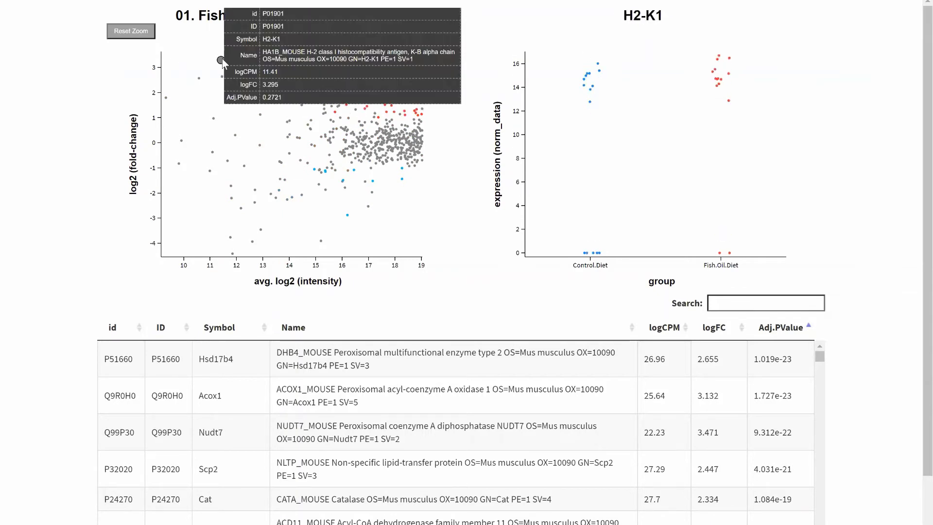
Inspect Golga3, Sgcb, Armc8 and Rab27b, ending on Rab27b (logFC 1.862, Adj.PValue 0.0038)
left_click(314, 169)
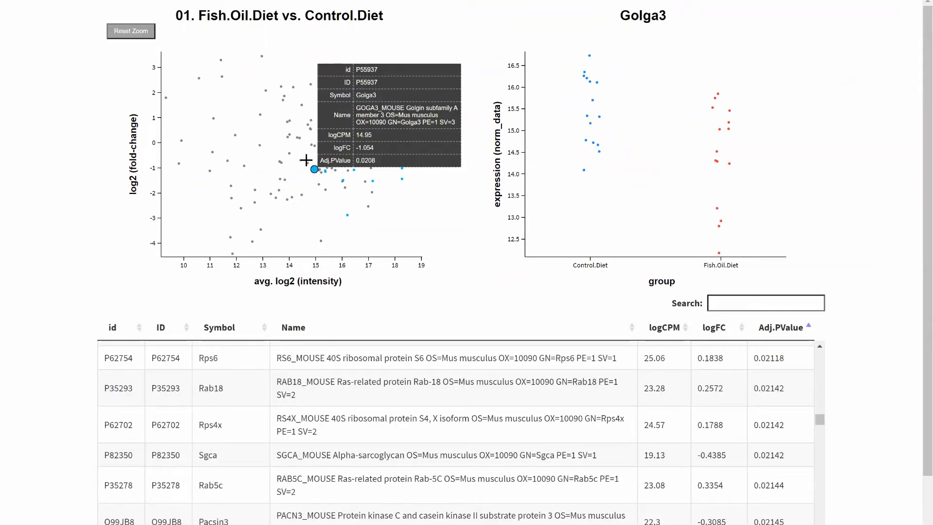
left_click(343, 181)
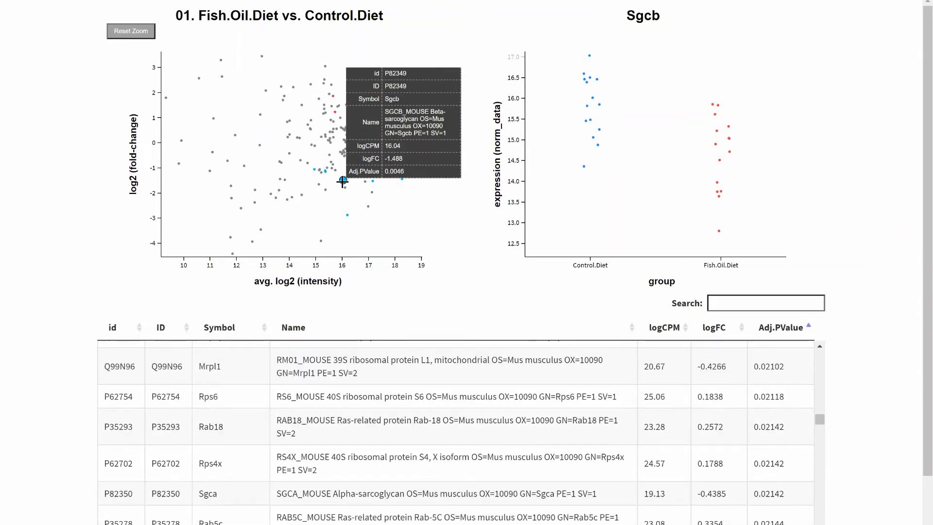
left_click(346, 215)
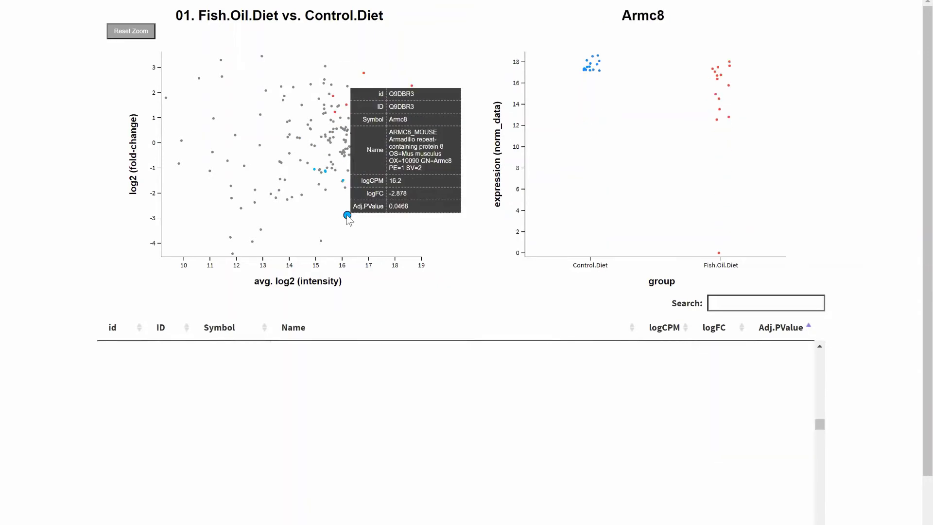
left_click(333, 96)
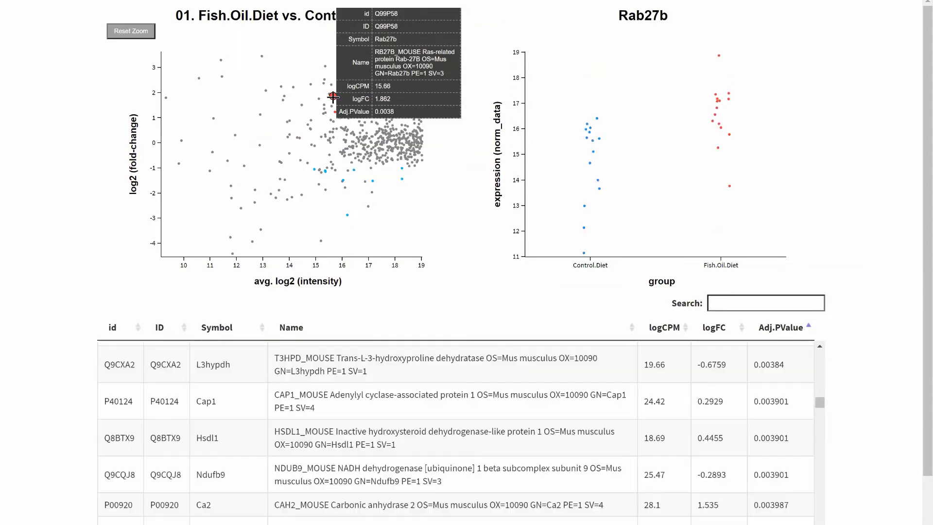
Reset the MD plot to its full data range and return to the MD-Plots file window
left_click(138, 32)
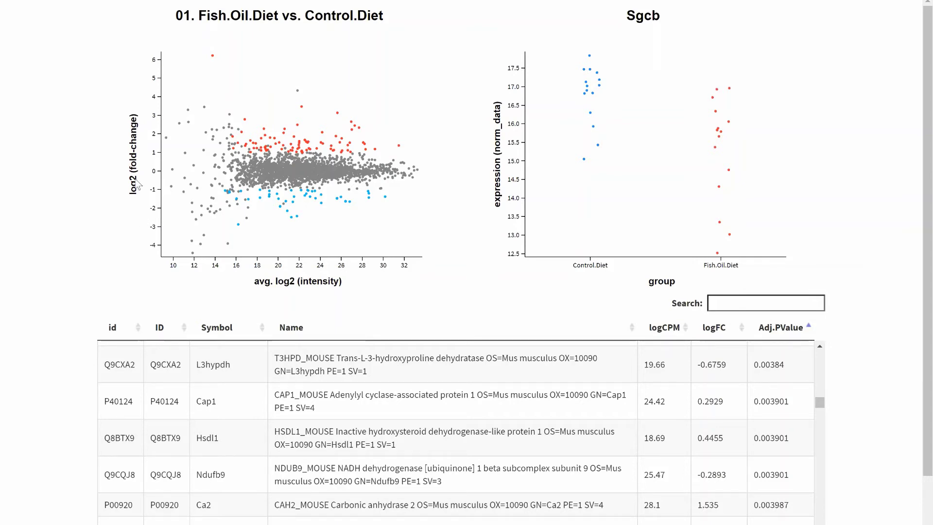
mouse_move(316, 148)
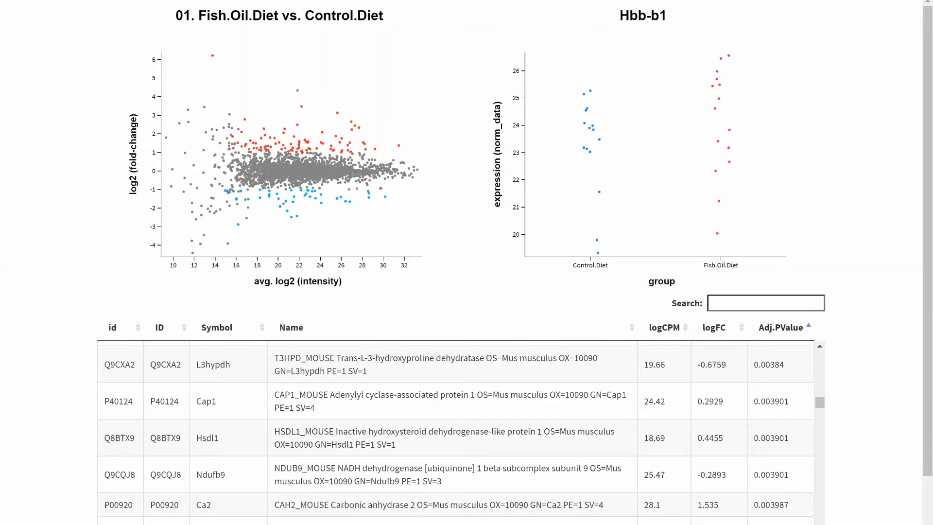
key("alt+Tab")
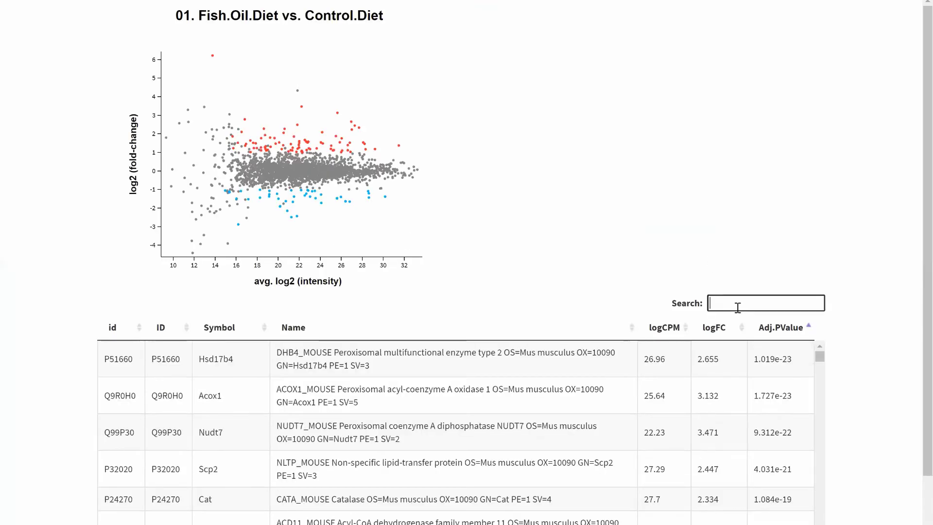
Zoom the MD plot into the low-intensity proteins
scroll(520, 421, "down", 2)
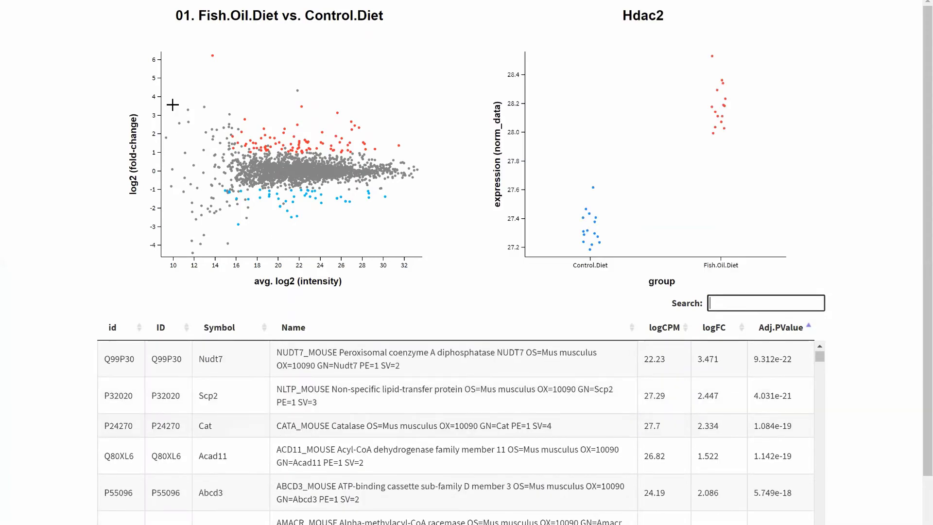
left_click_drag(173, 102, 242, 187)
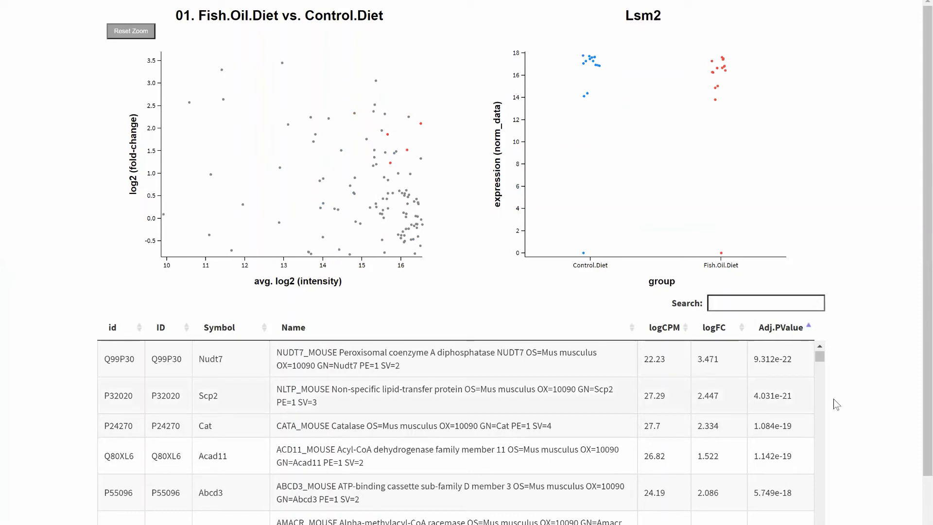
scroll(873, 399, "down", 1)
scroll(873, 399, "down", 1)
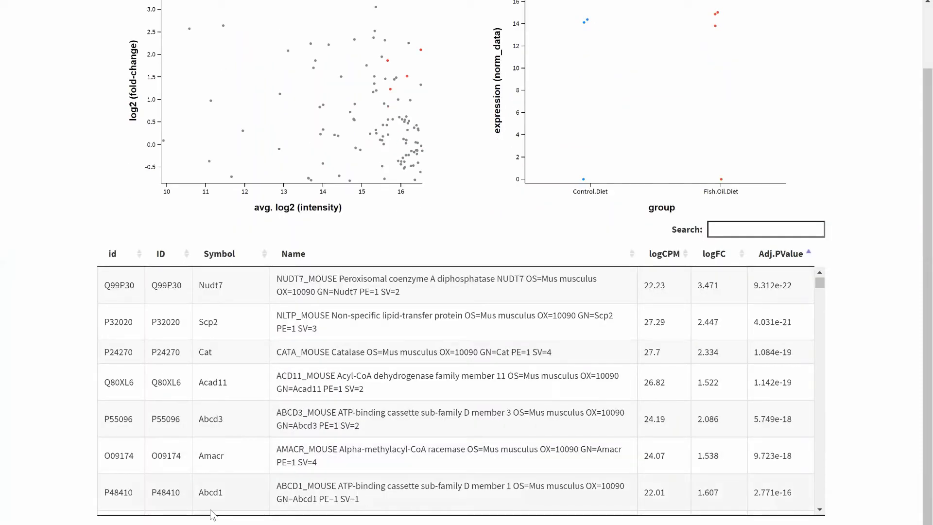
Sort the protein table by logFC ascending, led by Fam160a1 (−4.417)
left_click(786, 262)
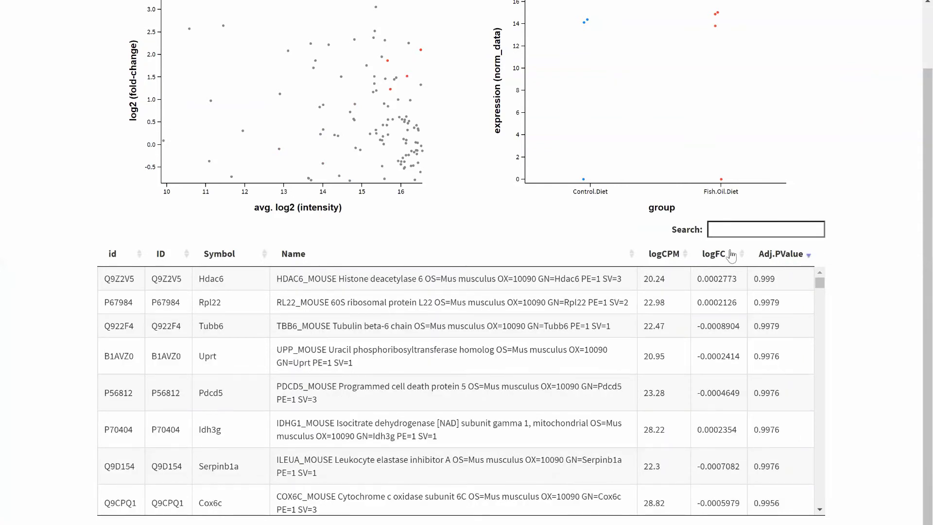
left_click(787, 262)
left_click(719, 257)
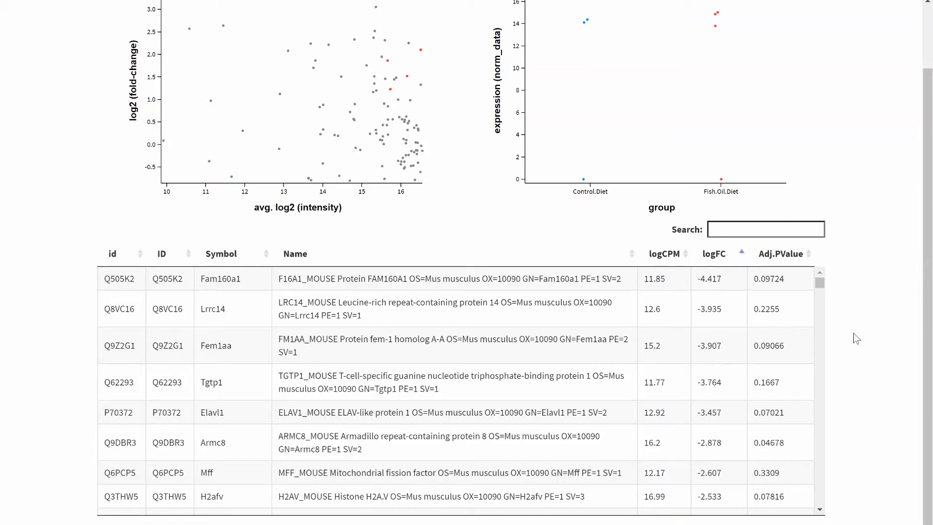
scroll(861, 337, "up", 1)
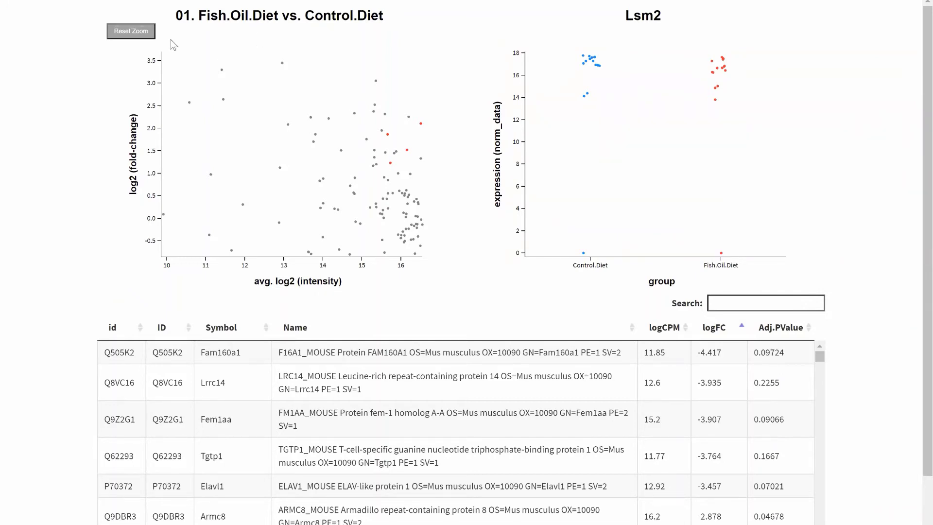
Reset the MD plot zoom and inspect Hist1h1e, then Ckmt1 (logFC −1.271, Adj.PValue 0.0002)
left_click(140, 35)
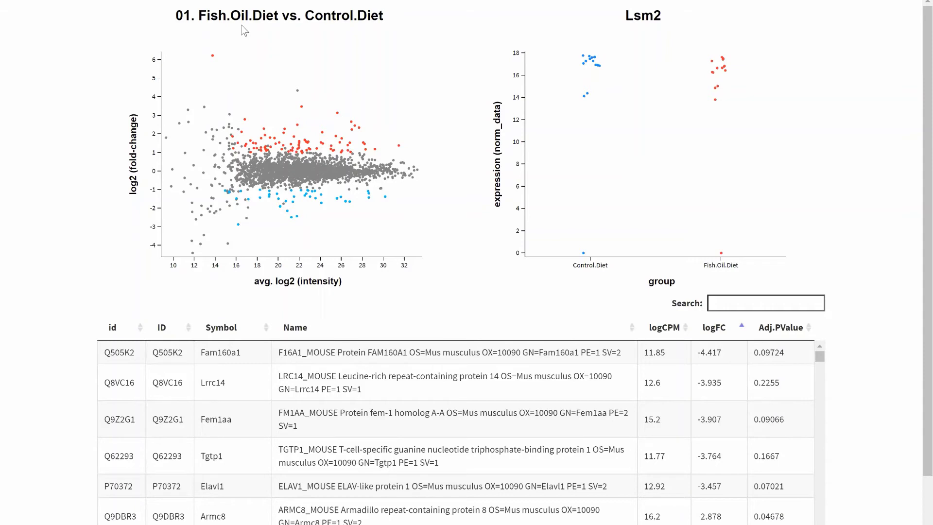
mouse_move(296, 101)
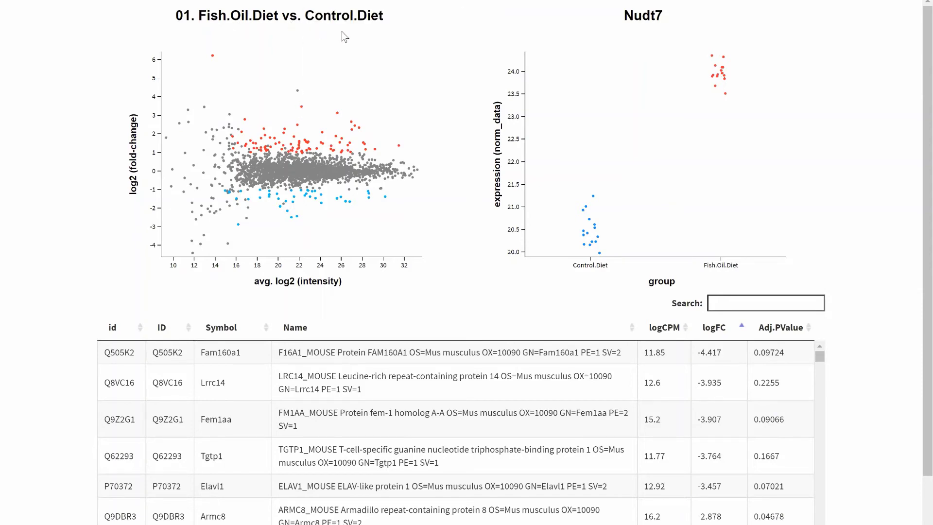
left_click(290, 217)
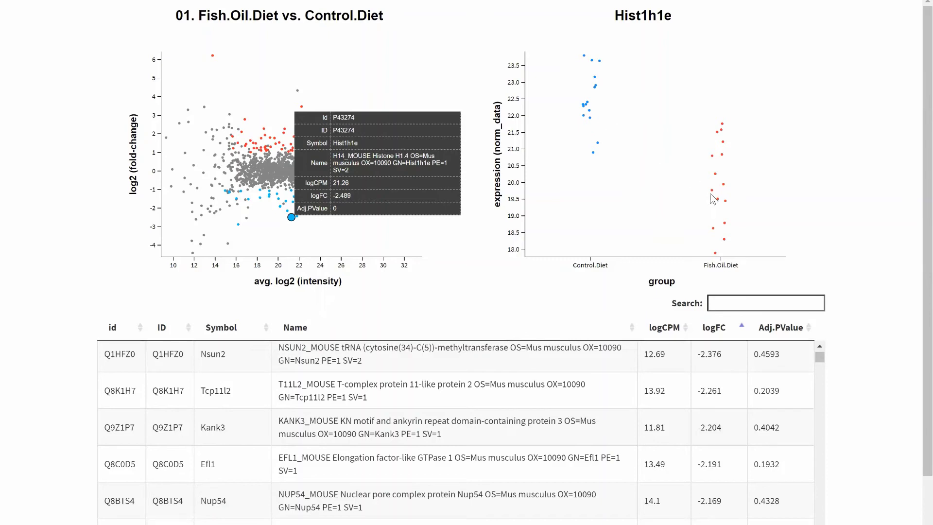
left_click(214, 56)
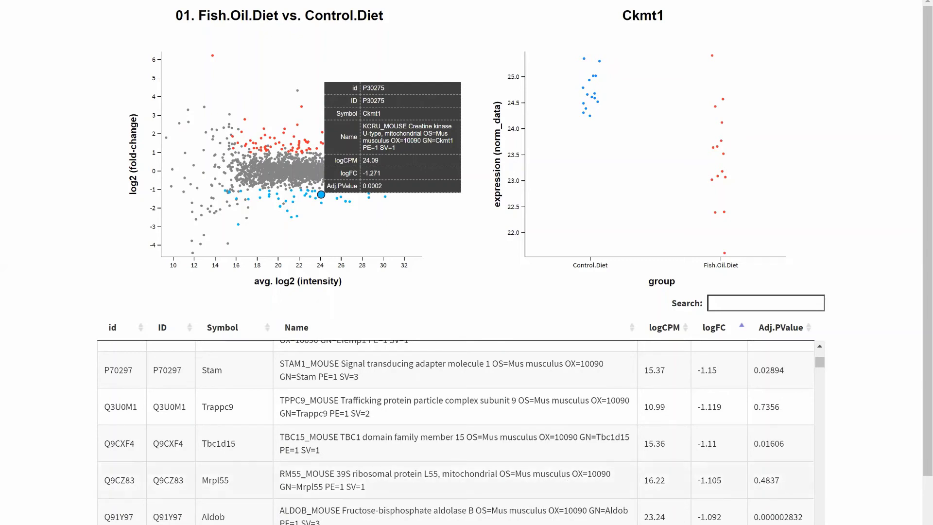
Return File Explorer to the limma_results folder with its 12 result items
key("alt+Tab")
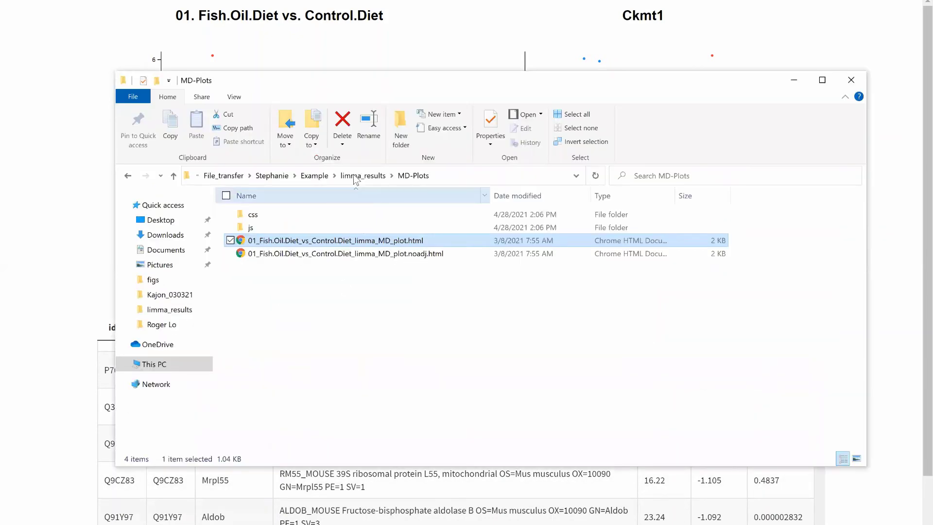
left_click(354, 180)
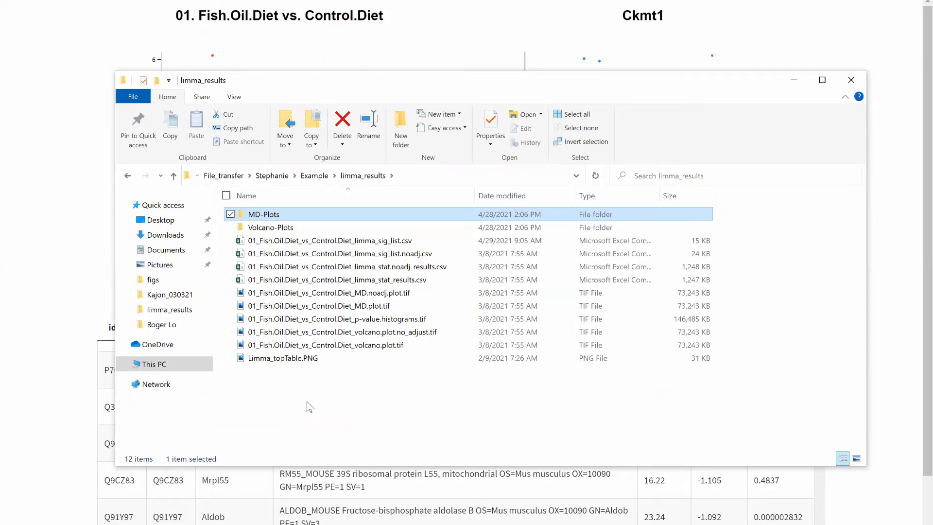
double_click(301, 360)
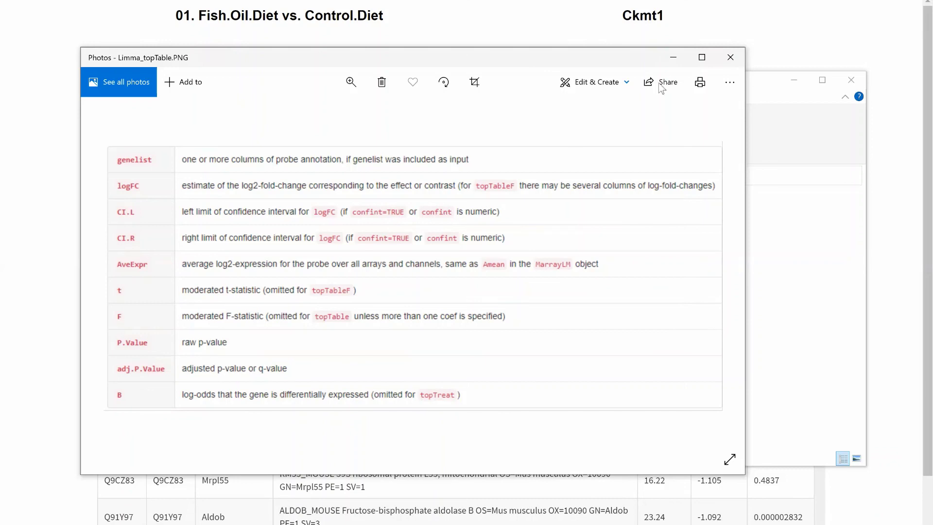
left_click(730, 58)
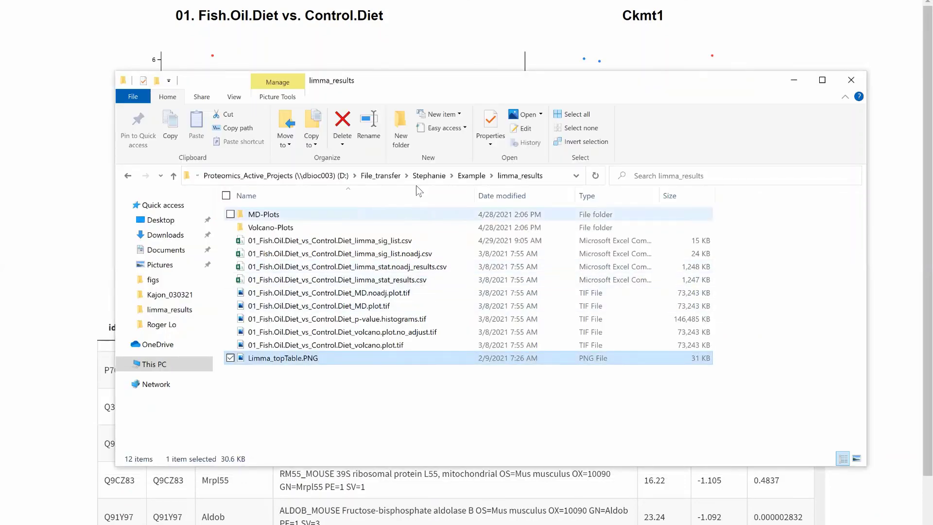
left_click(470, 177)
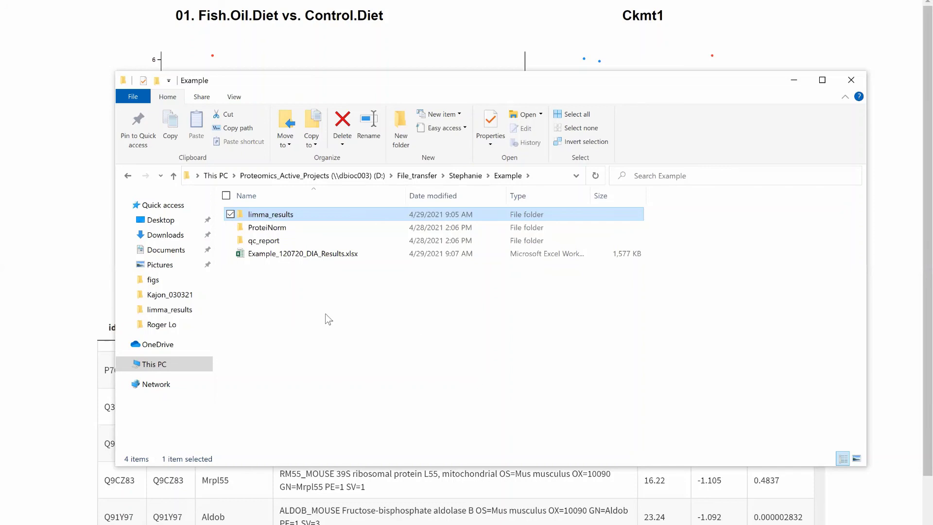
double_click(293, 217)
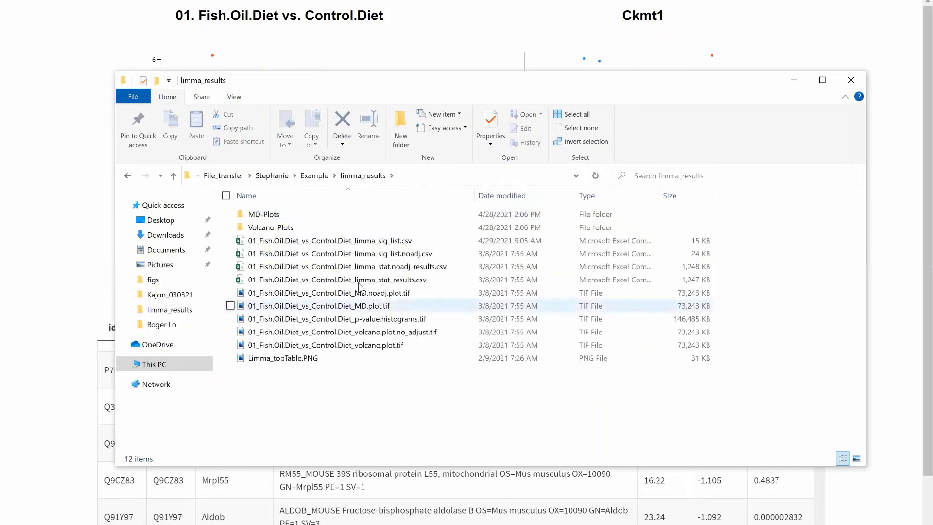